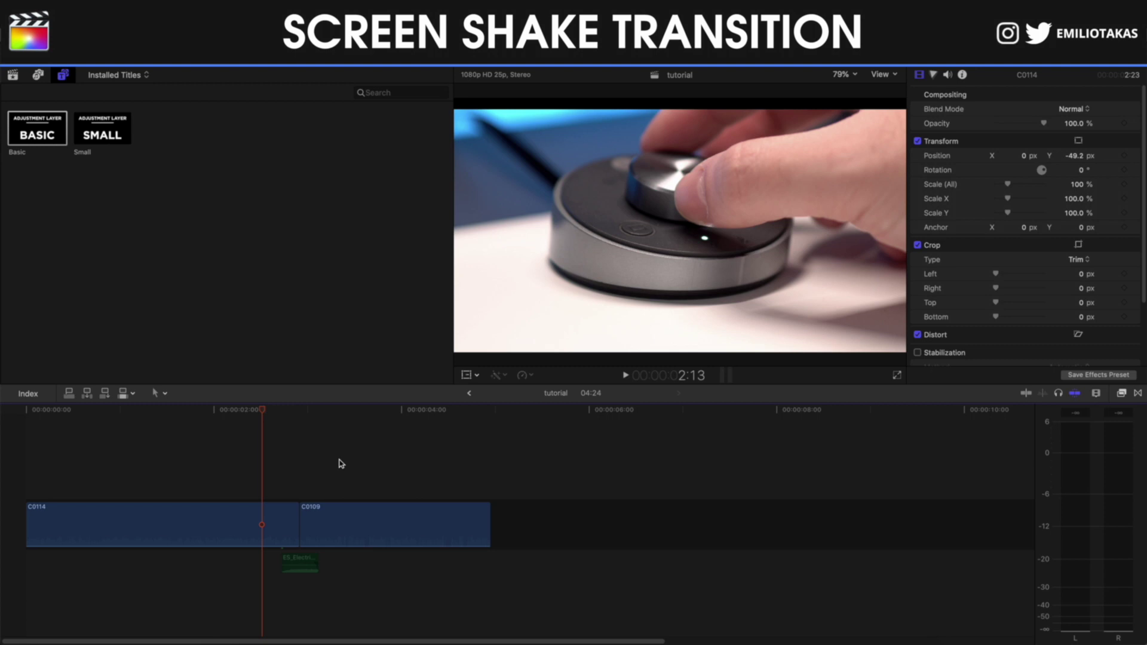
- Preview the C0114/C0109 cut and park the playhead exactly on that edit point
{"action": "left_click", "coordinate": [246, 485]}
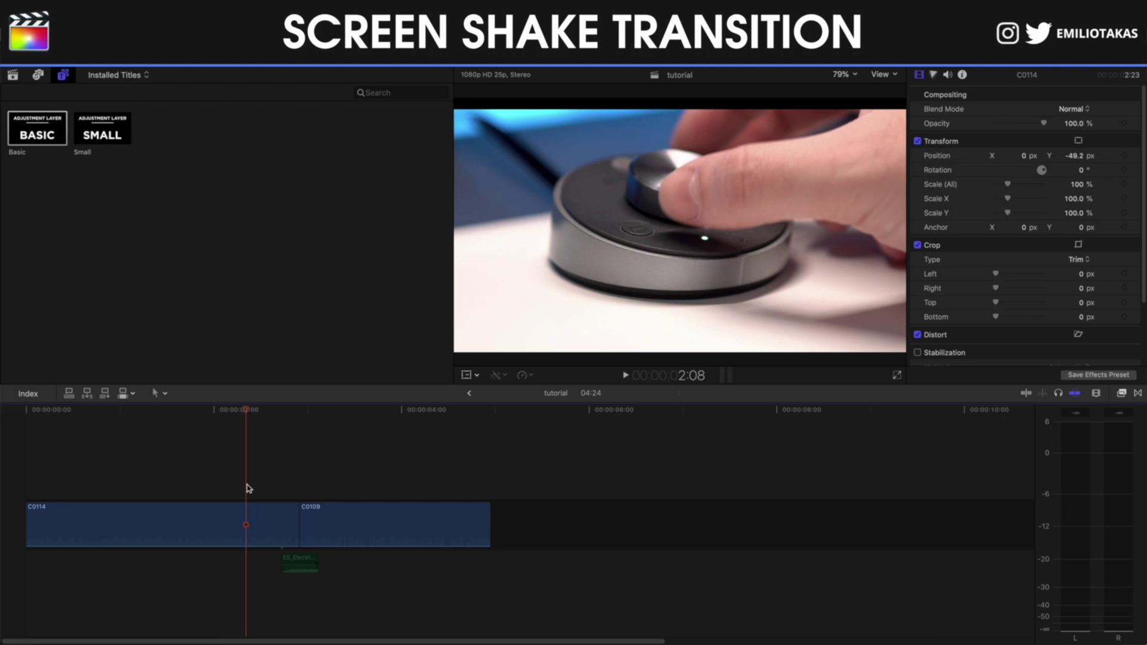
{"action": "key", "text": "space"}
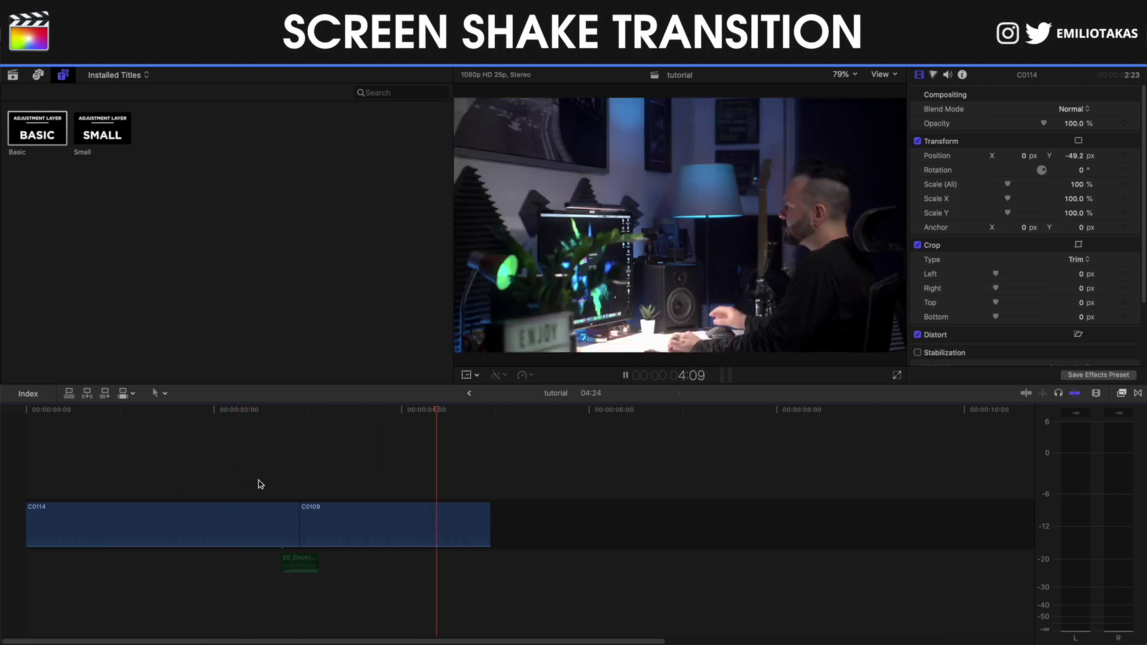
{"action": "key", "text": "space"}
{"action": "left_click", "coordinate": [299, 488]}
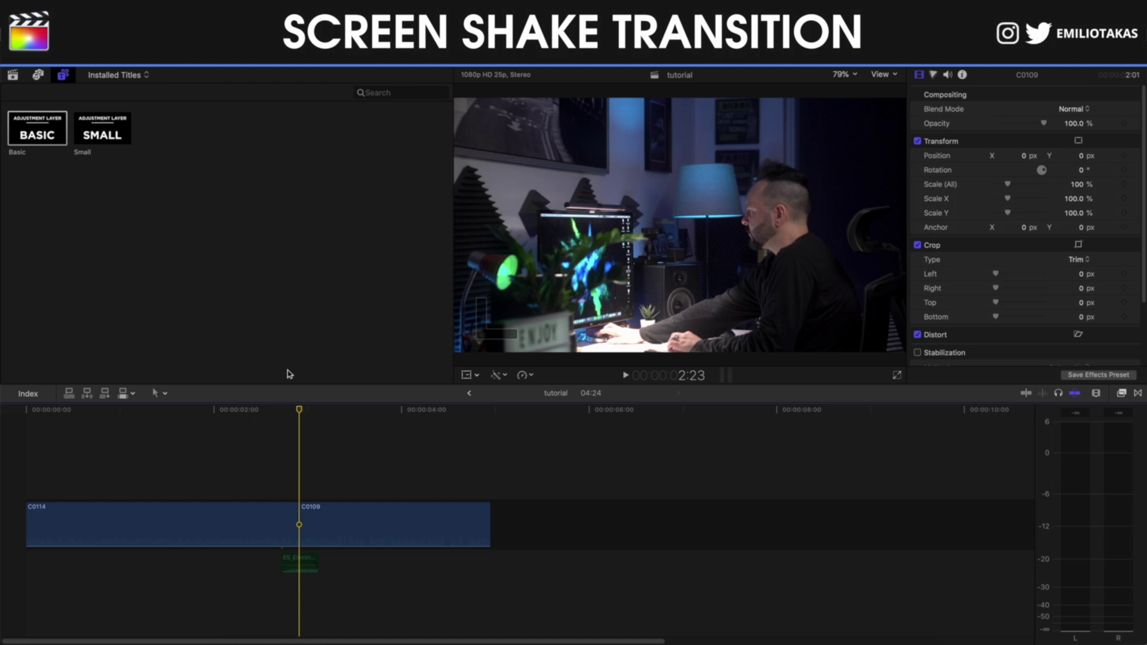
- Place the Small adjustment layer title above the C0114/C0109 cut and preview it
{"action": "left_click_drag", "start_coordinate": [128, 137], "coordinate": [242, 487]}
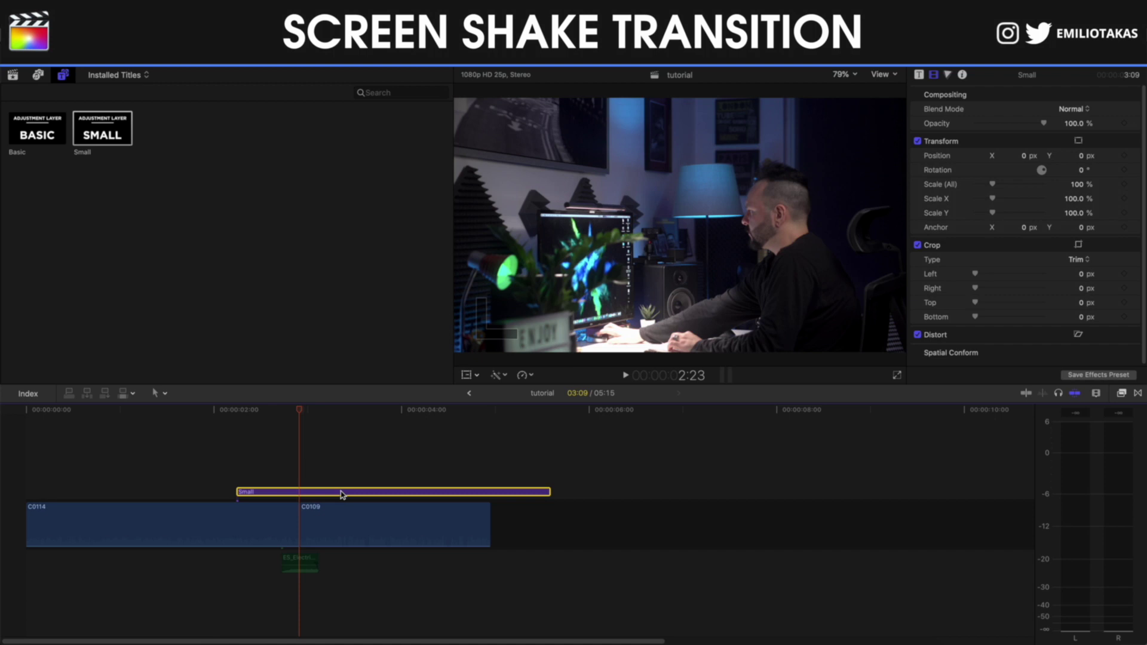
{"action": "left_click", "coordinate": [300, 473]}
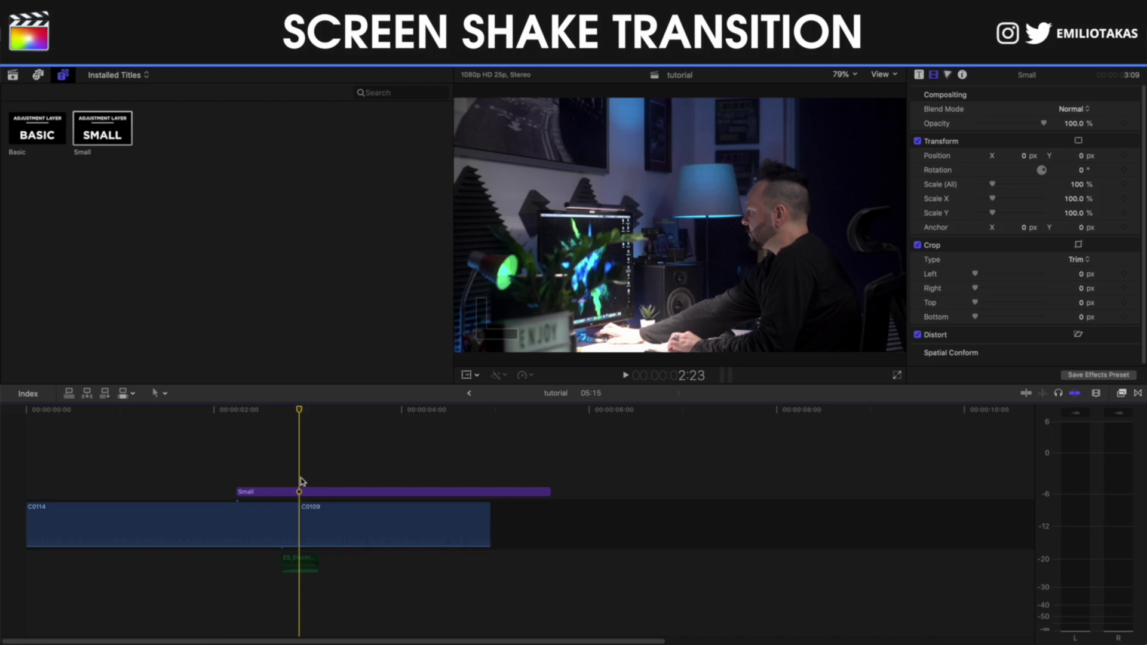
{"action": "key", "text": "space"}
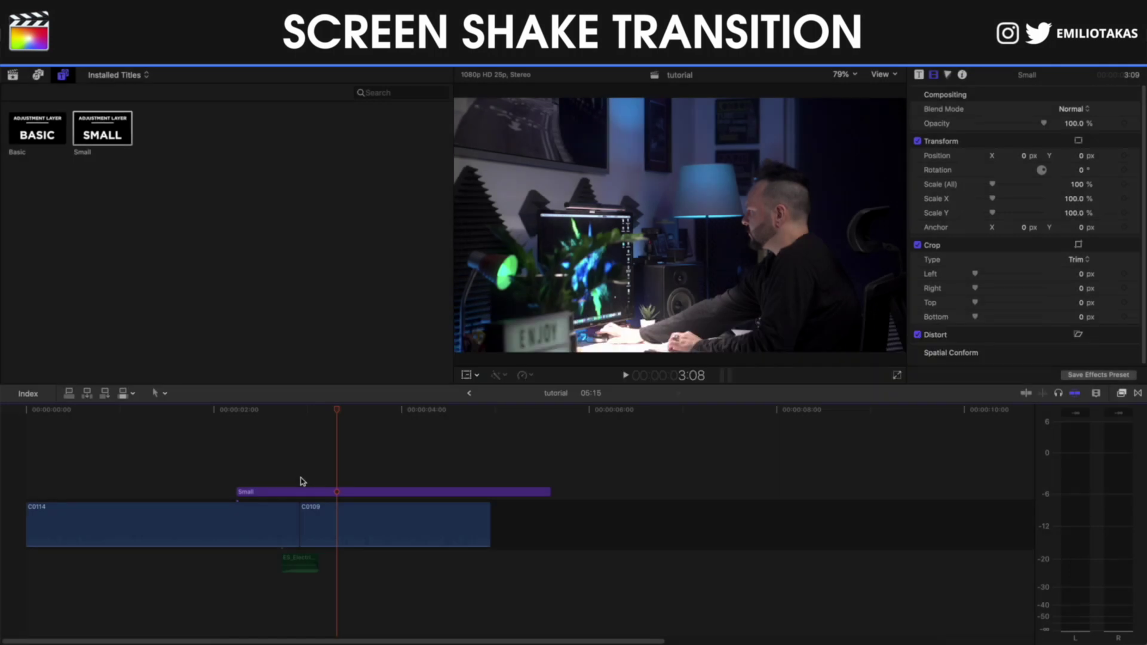
- Blade the Small layer at the playhead and delete the piece to the right
{"action": "left_click", "coordinate": [341, 492]}
{"action": "key", "text": "a"}
{"action": "left_click", "coordinate": [359, 497]}
{"action": "key", "text": "Delete"}
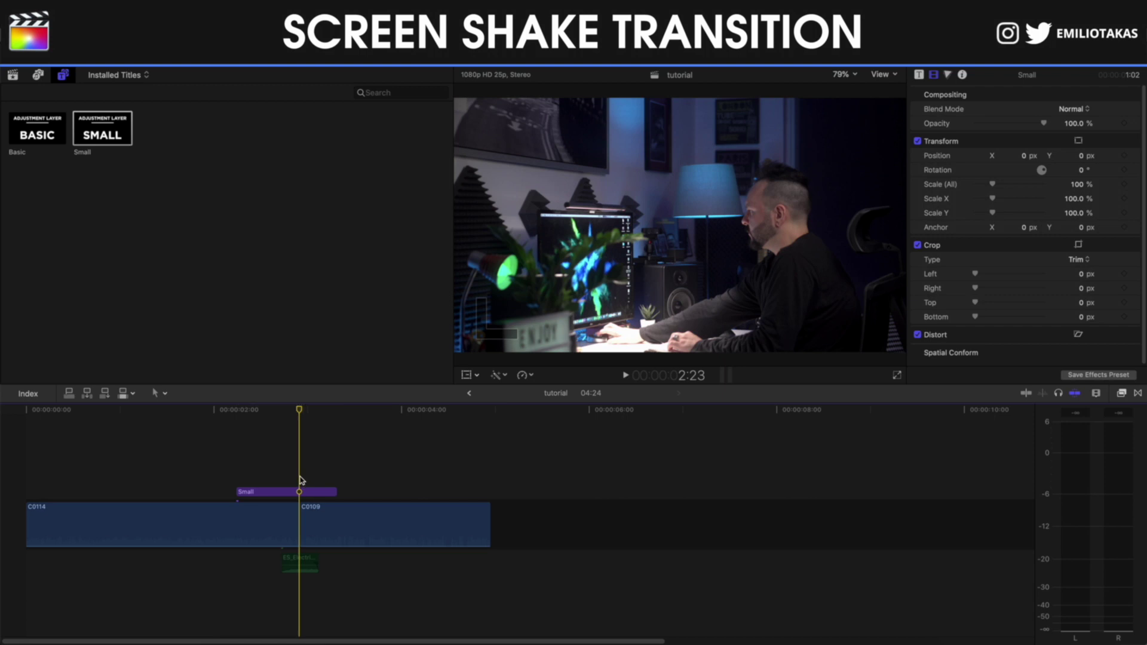
- Blade the layer ten frames before the cut and delete the first piece, leaving 20 frames
{"action": "key", "text": "shift+Left"}
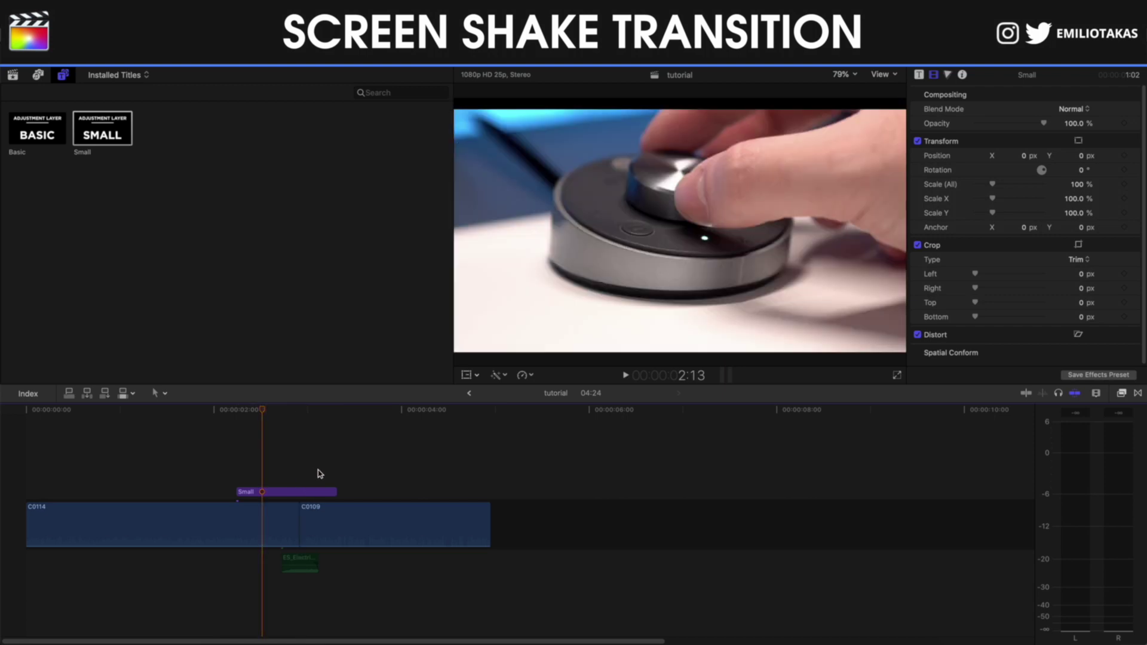
{"action": "key", "text": "t"}
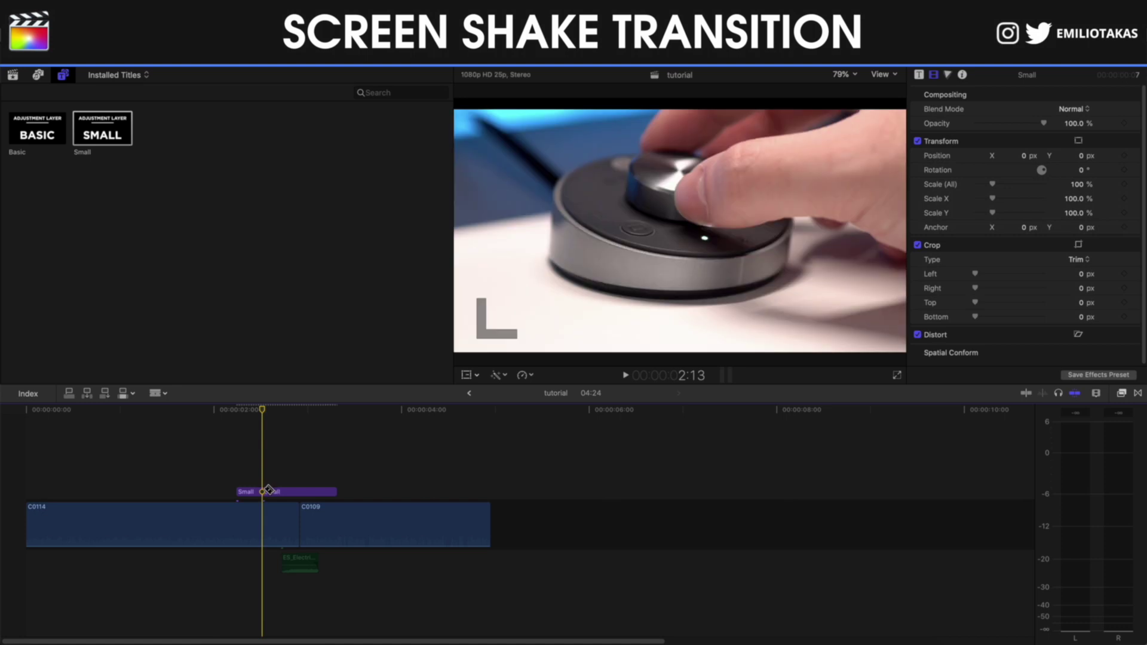
{"action": "key", "text": "a"}
{"action": "key", "text": "Delete"}
{"action": "left_click", "coordinate": [257, 491]}
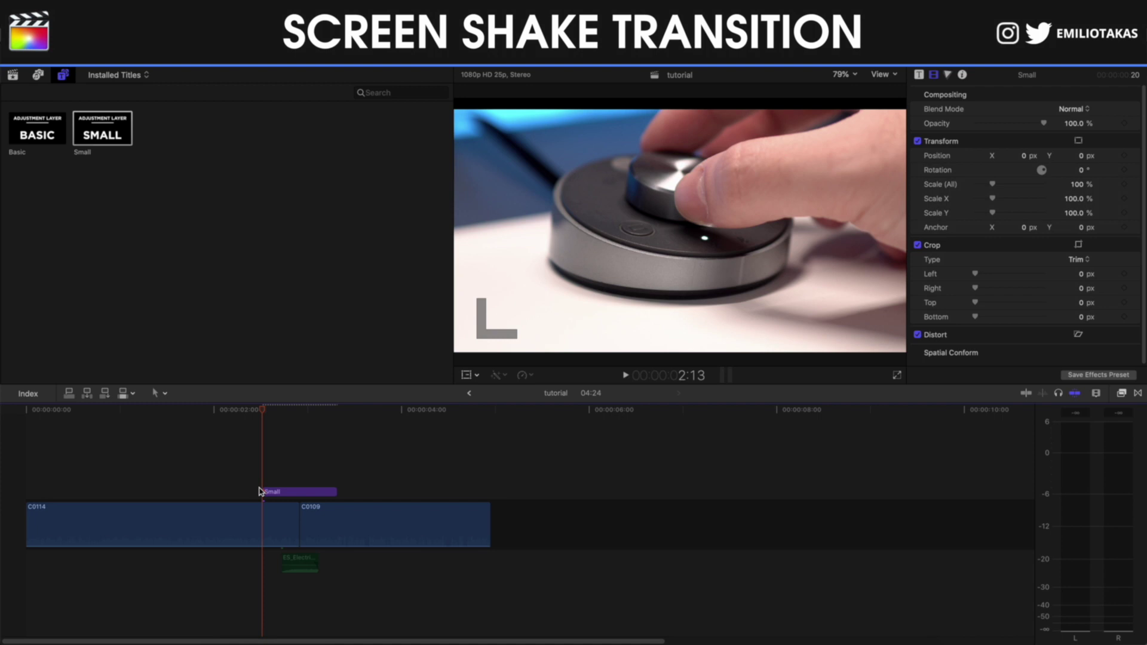
- Search 'hand' in the Effects browser and apply Handheld to the Small layer
{"action": "left_click", "coordinate": [1122, 394]}
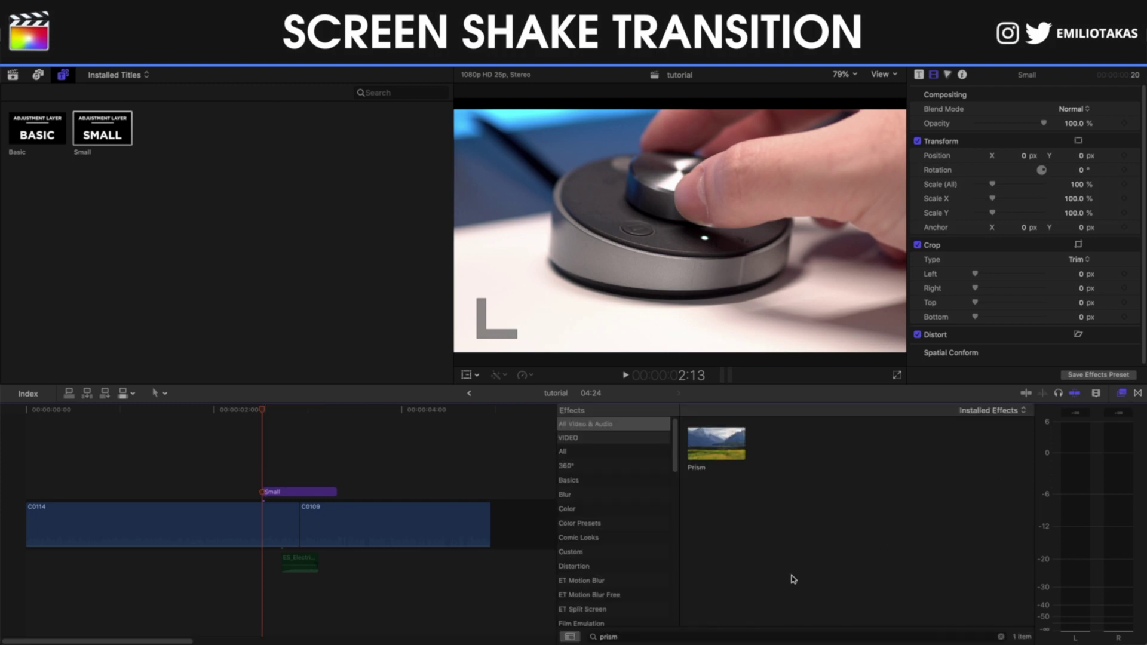
{"action": "left_click", "coordinate": [683, 638]}
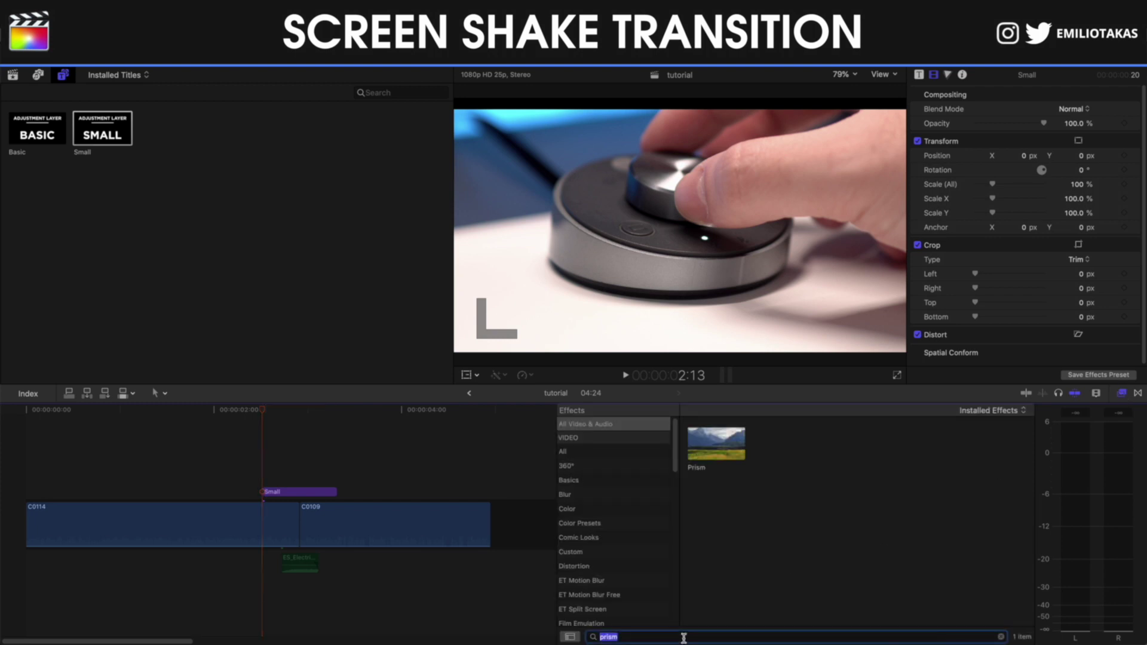
{"action": "type", "text": "hand"}
{"action": "left_click_drag", "start_coordinate": [730, 442], "coordinate": [302, 492]}
{"action": "left_click", "coordinate": [1121, 393]}
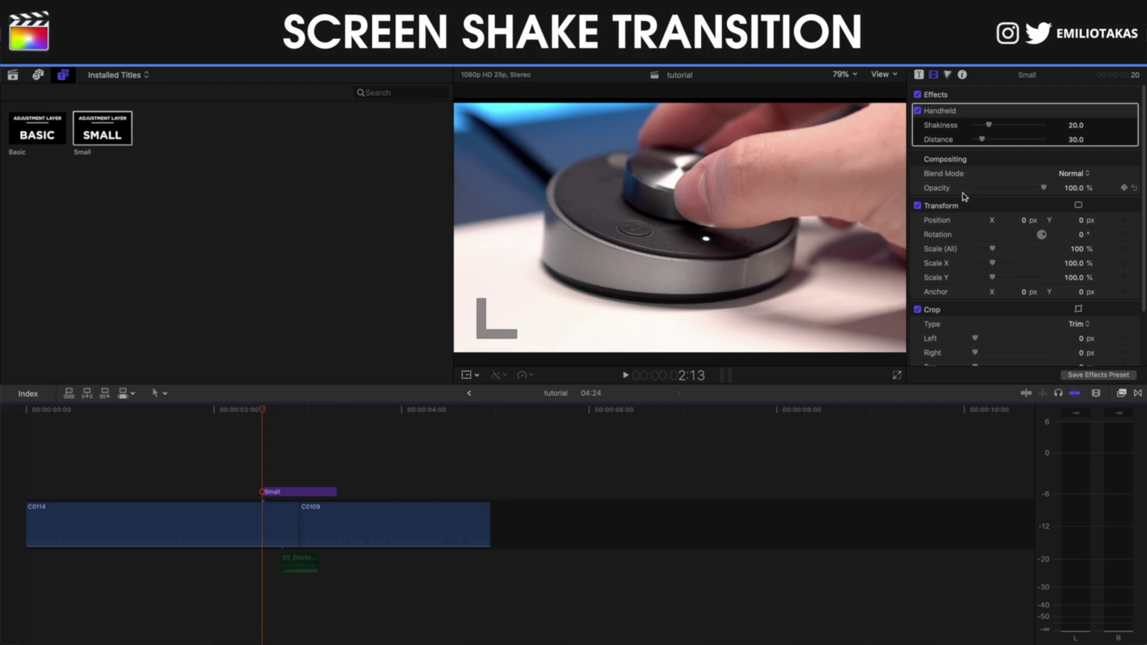
- Set the Handheld Shakiness to 100 and select the Distance field
{"action": "left_click", "coordinate": [1075, 126]}
{"action": "type", "text": "100"}
{"action": "key", "text": "Return"}
{"action": "left_click", "coordinate": [1073, 139]}
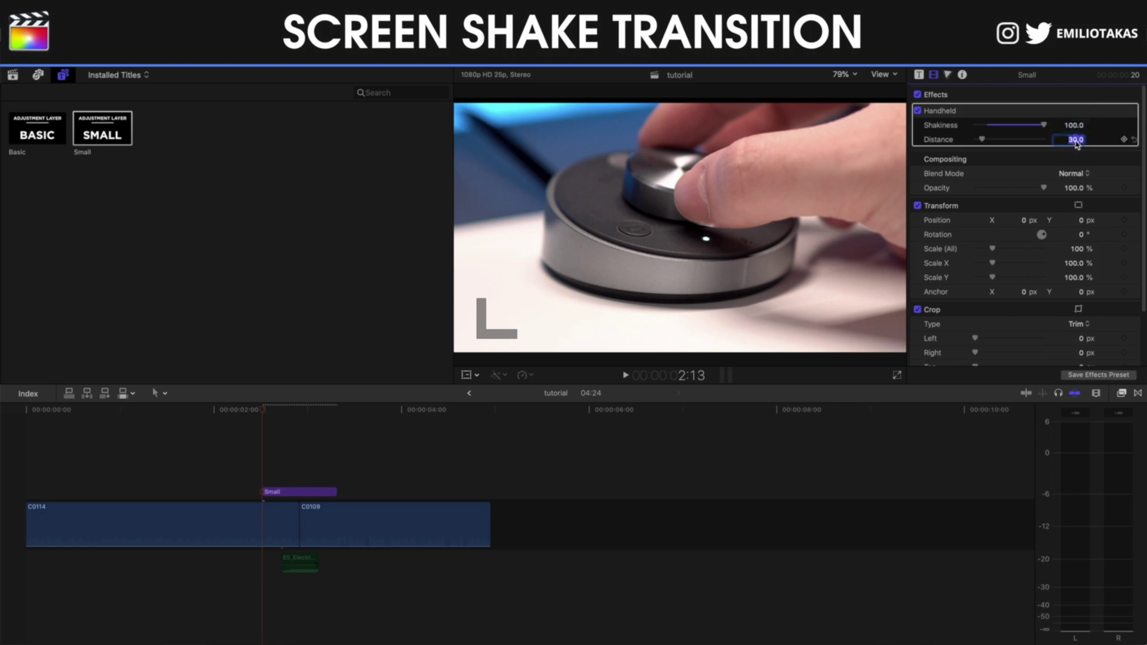
- Commit a Handheld Distance of 188 and preview the shake
{"action": "type", "text": "1"}
{"action": "type", "text": "88"}
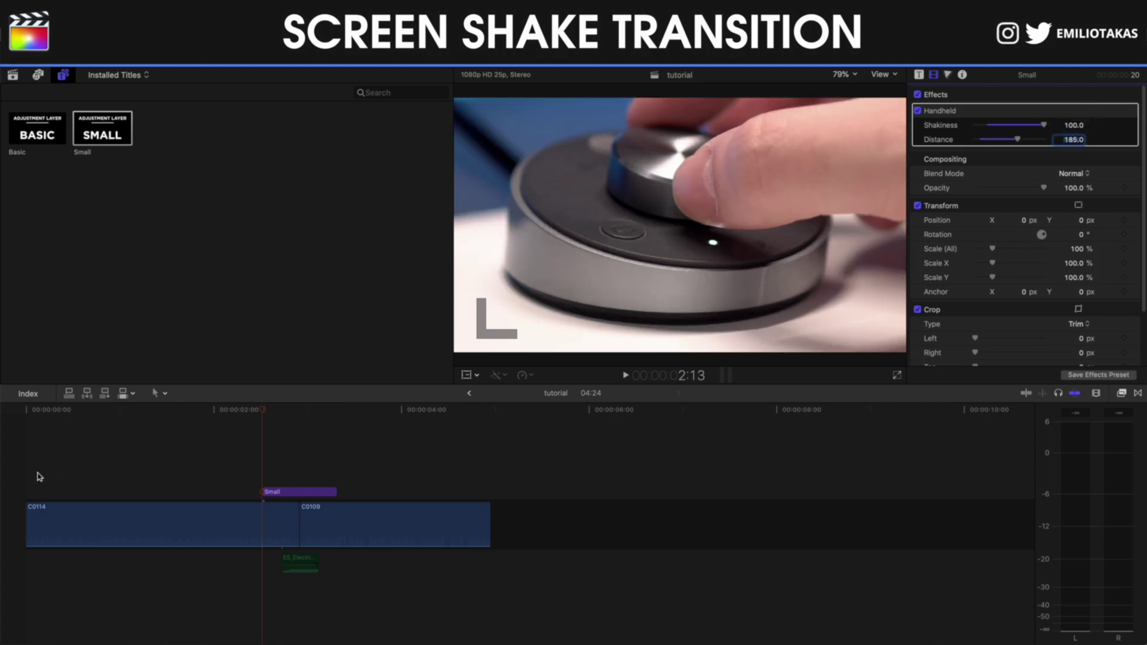
{"action": "left_click", "coordinate": [38, 474]}
{"action": "key", "text": "space"}
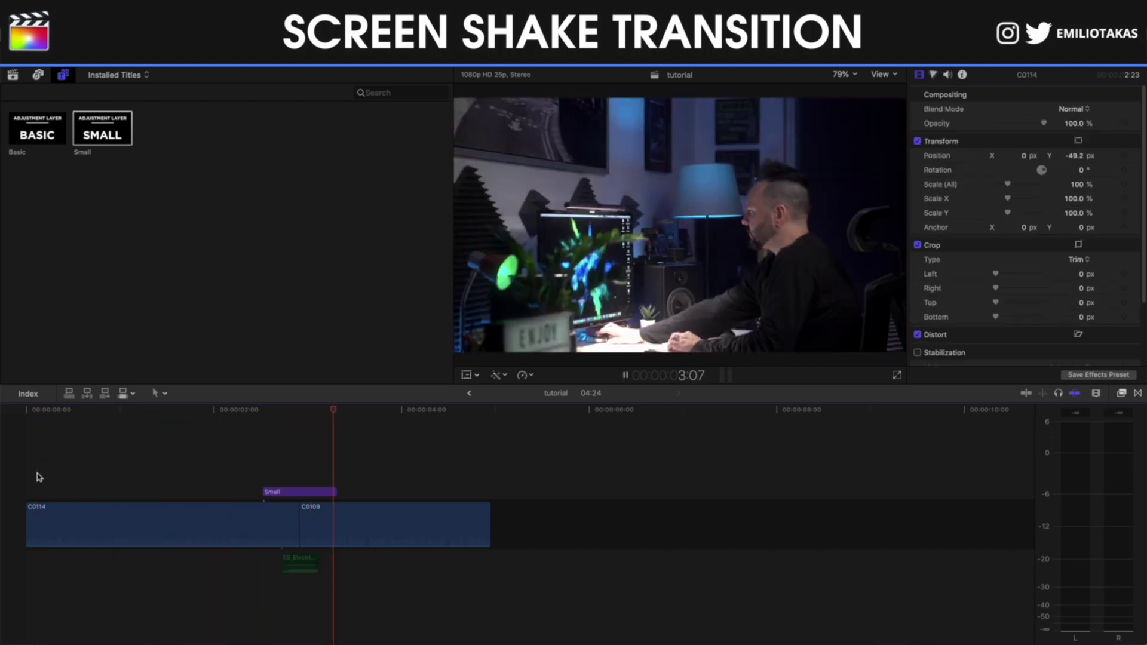
{"action": "key", "text": "space"}
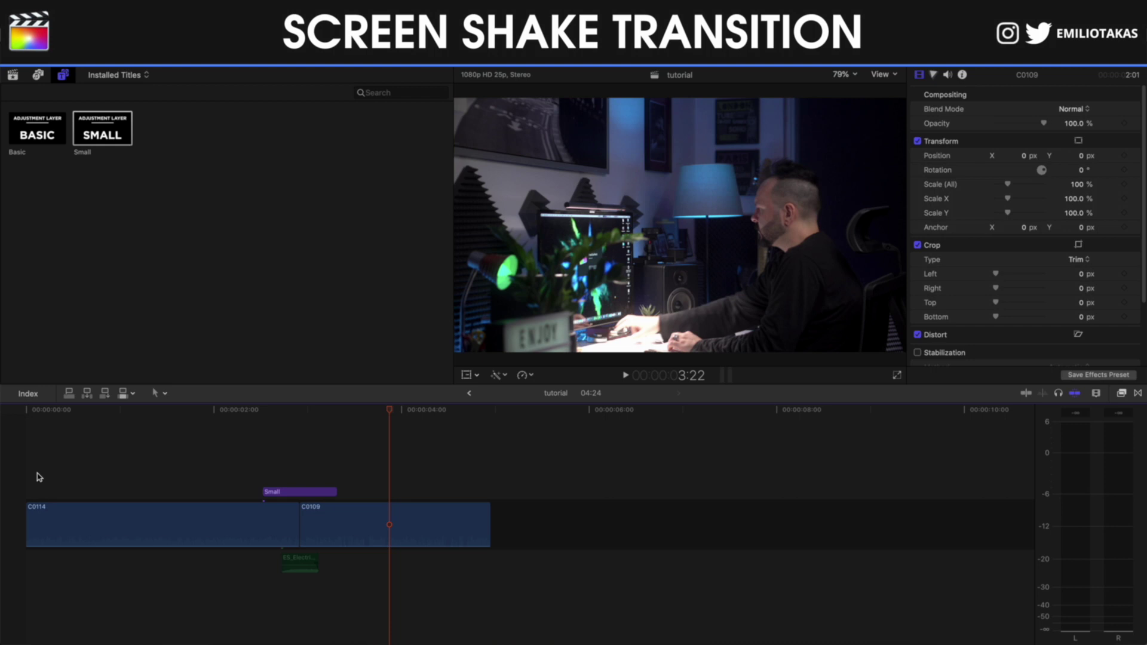
- Preview the Small layer's shake again and step the playhead frame by frame to 3:08
{"action": "left_click", "coordinate": [297, 491]}
{"action": "key", "text": "space"}
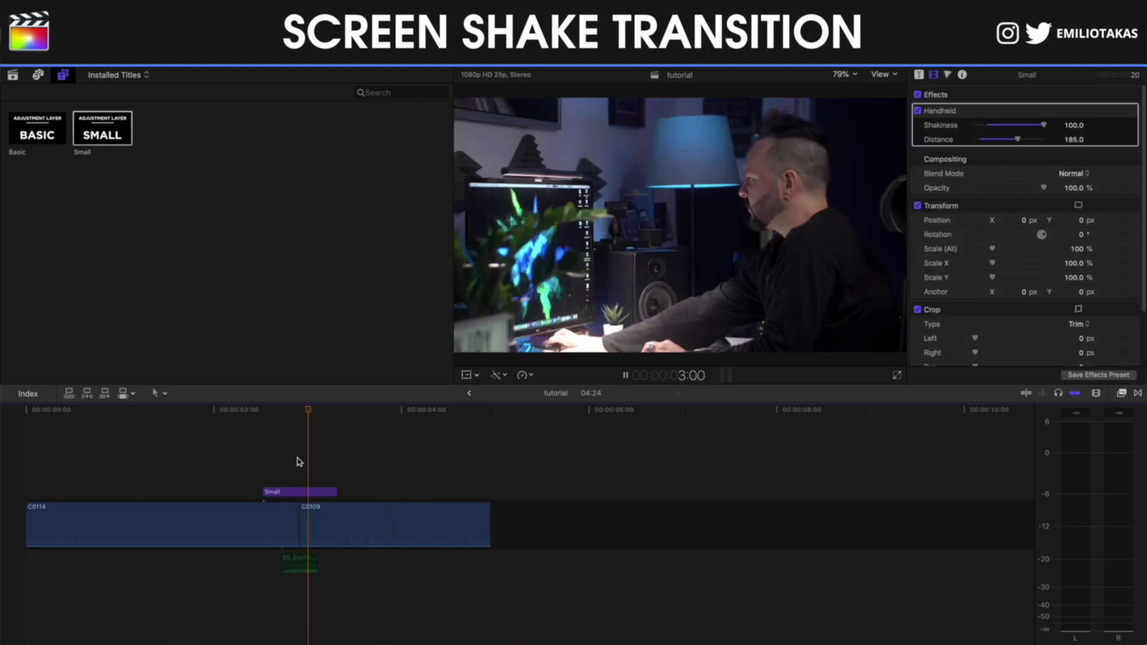
{"action": "key", "text": "space"}
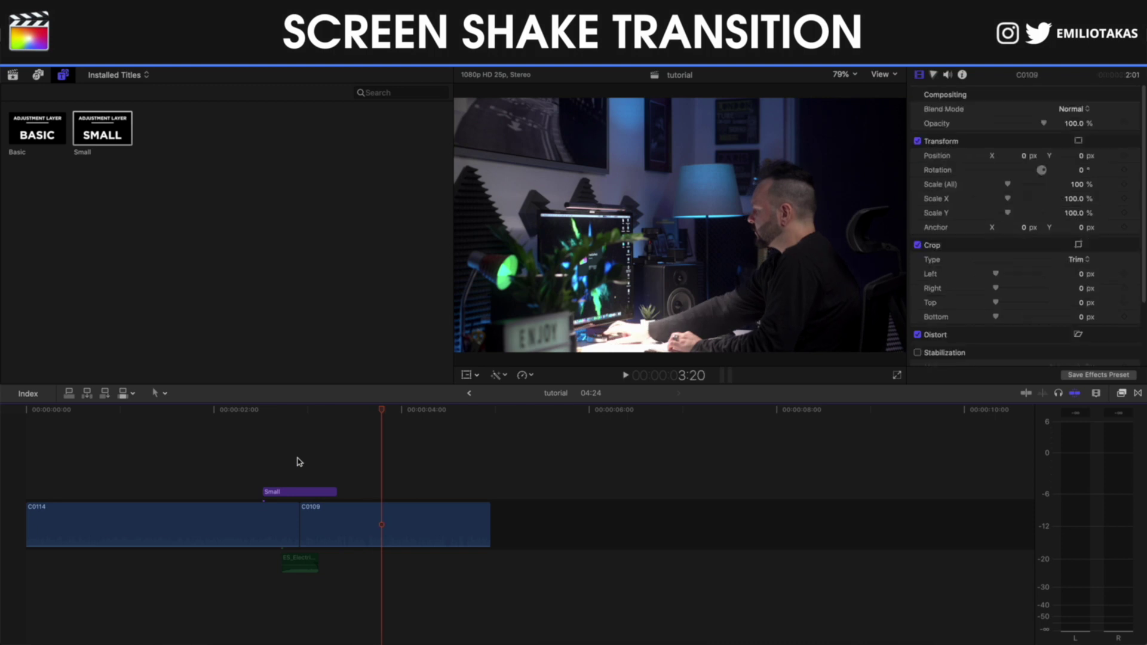
{"action": "left_click", "coordinate": [301, 461]}
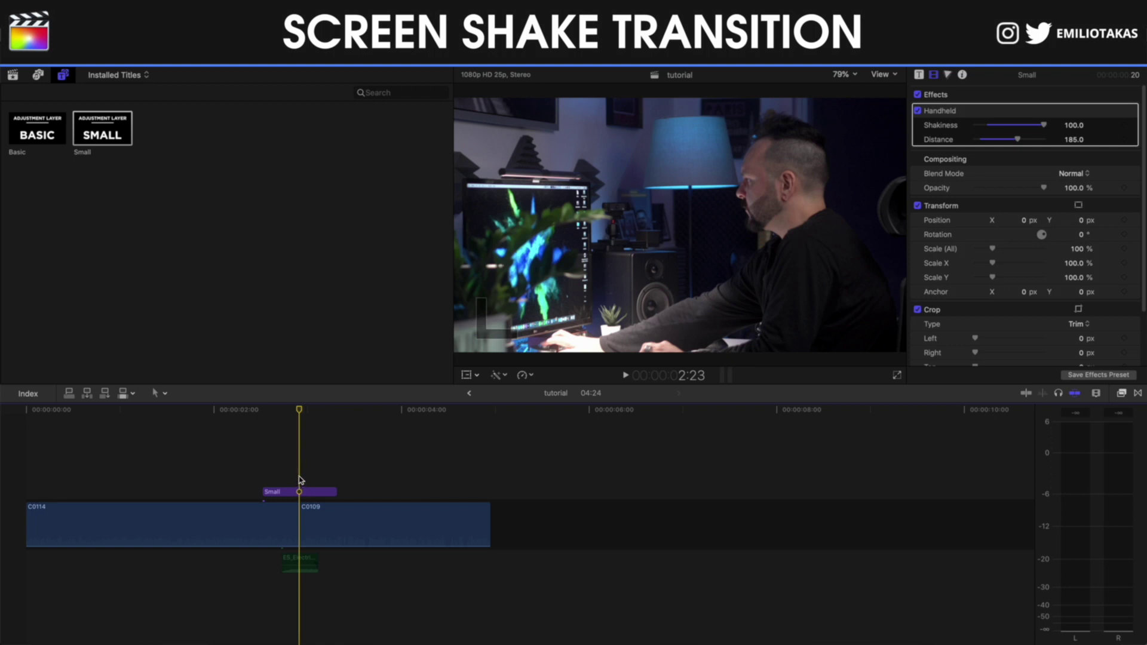
{"action": "key", "text": "Right"}
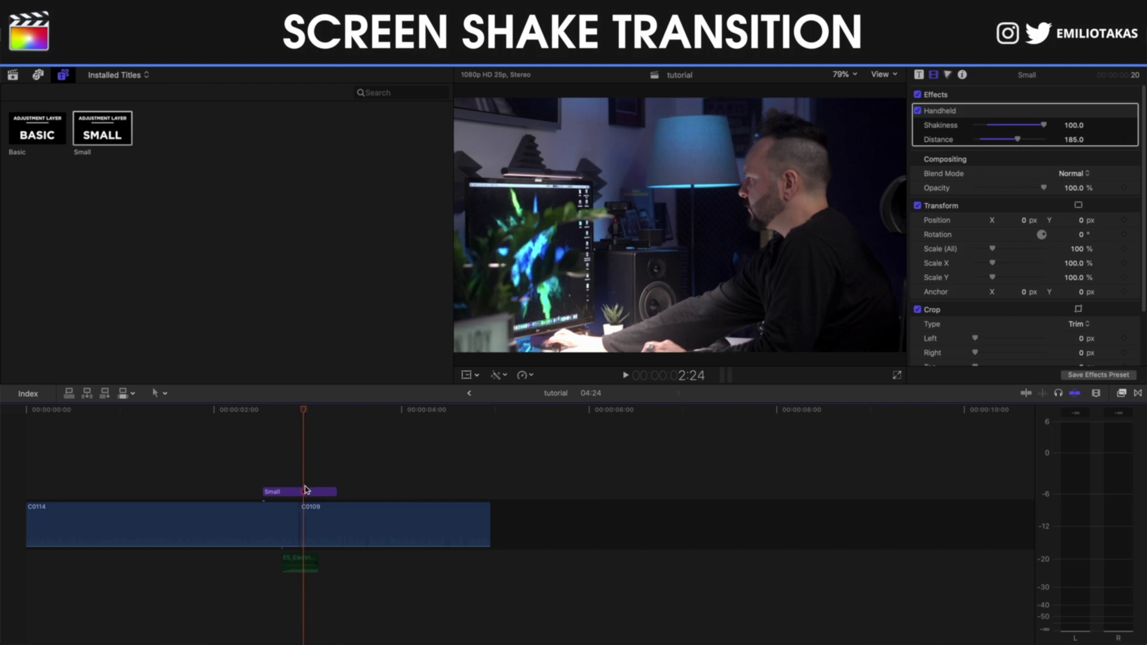
{"action": "left_click", "coordinate": [307, 492]}
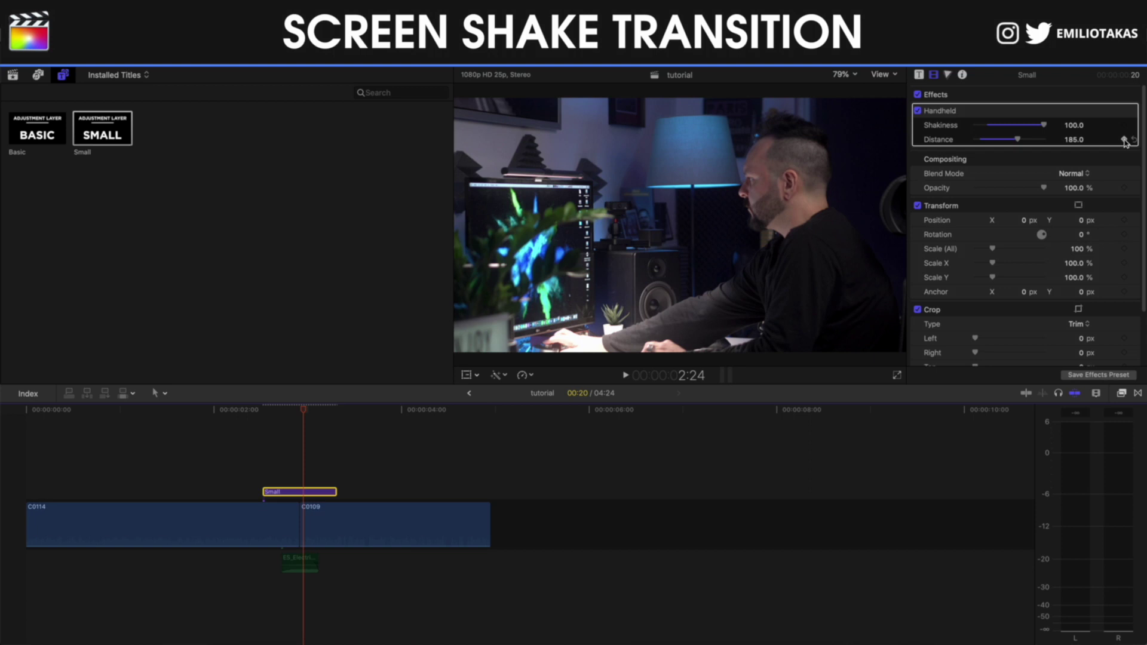
{"action": "key", "text": "Right"}
{"action": "key", "text": "Right"}
{"action": "key", "text": "Right"}
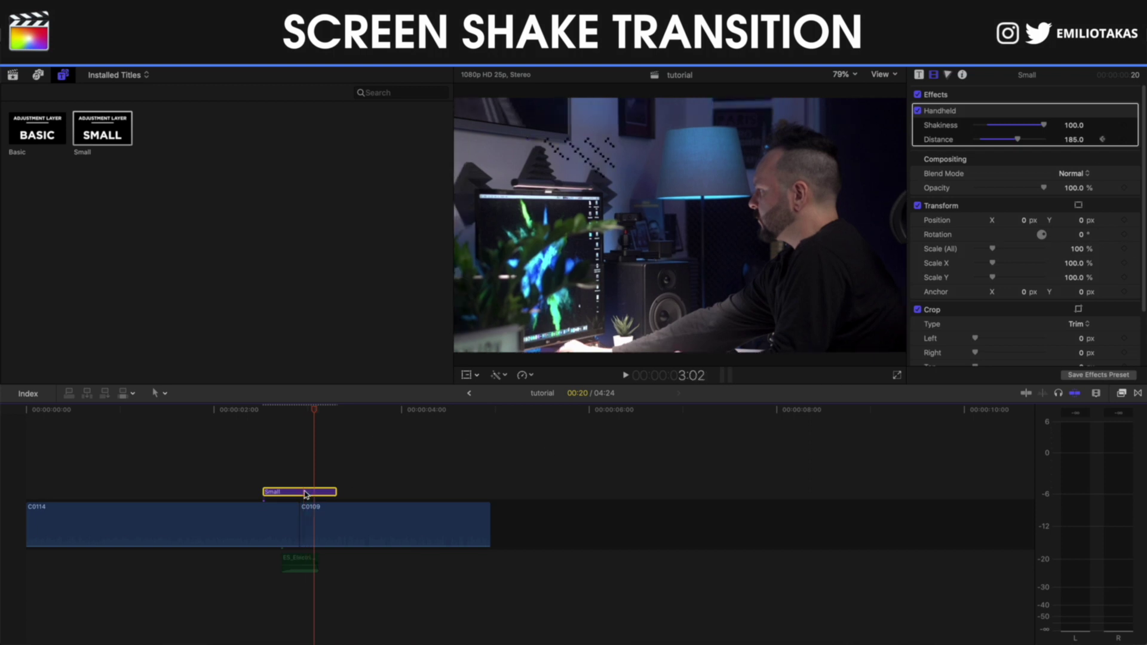
{"action": "key", "text": "Right"}
{"action": "key", "text": "Right"}
{"action": "key", "text": "Right"}
{"action": "key", "text": "Right"}
{"action": "key", "text": "Right"}
{"action": "key", "text": "Right"}
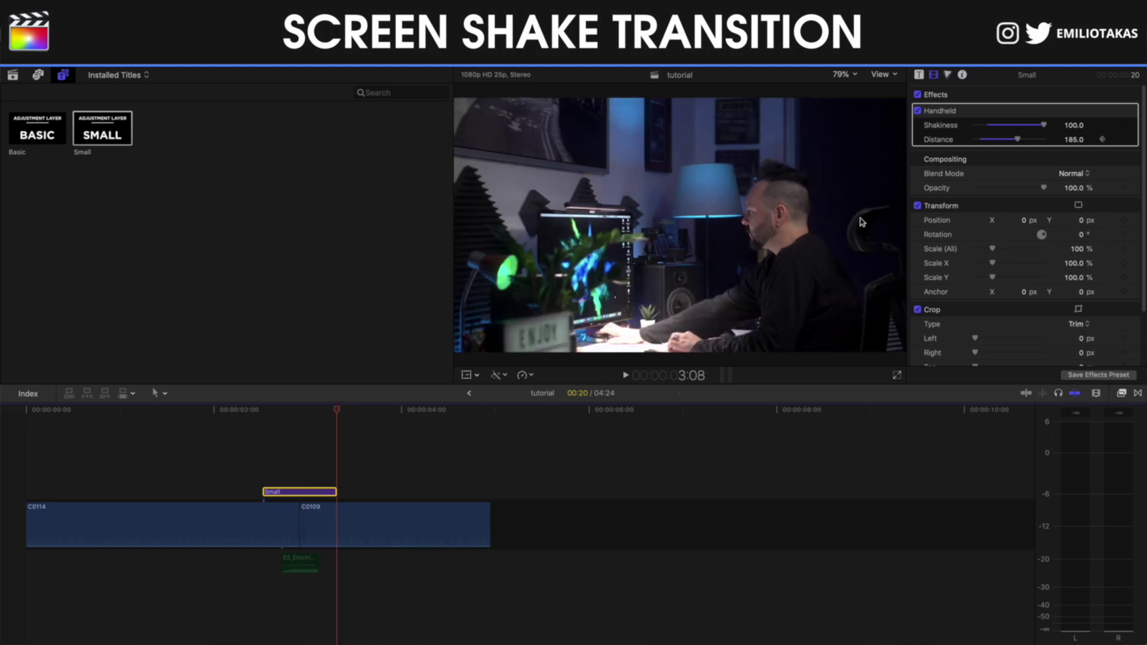
- Keyframe Handheld Distance to 0 at 3:08 and play back the fading shake
{"action": "left_click", "coordinate": [1073, 139]}
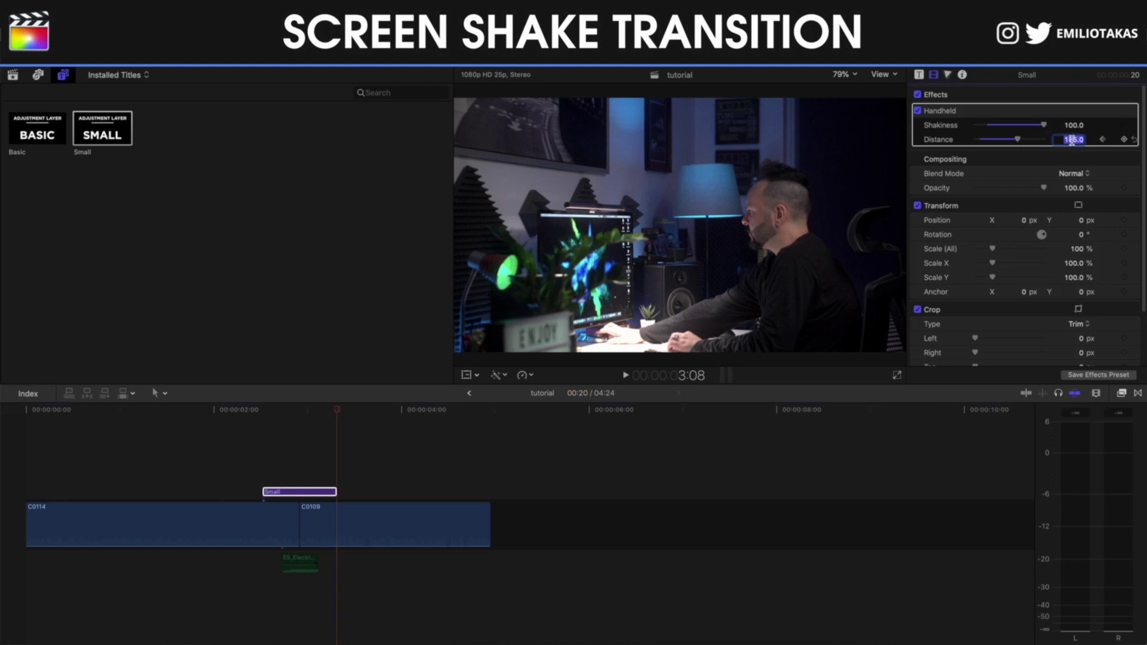
{"action": "type", "text": "0"}
{"action": "key", "text": "Return"}
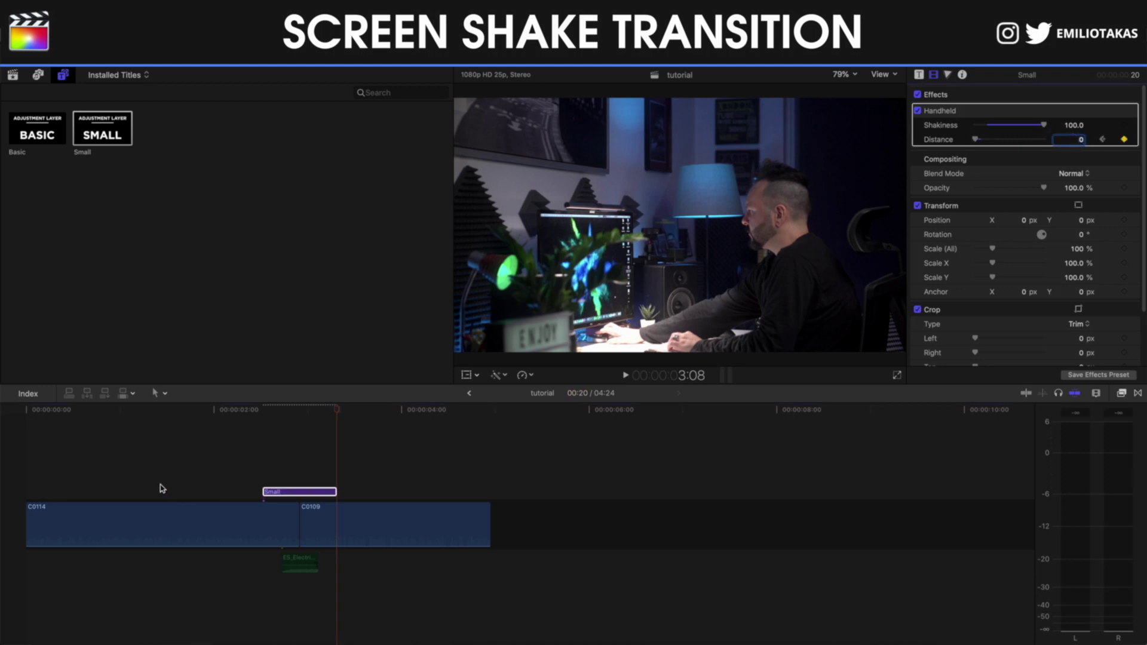
{"action": "left_click", "coordinate": [28, 488]}
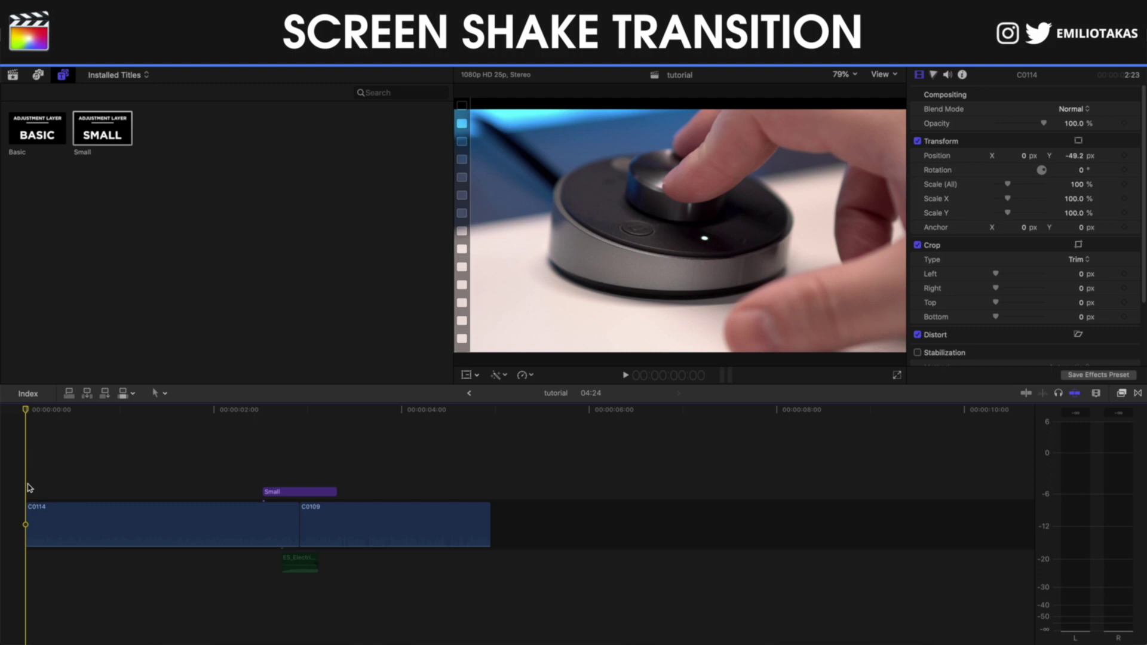
{"action": "key", "text": "space"}
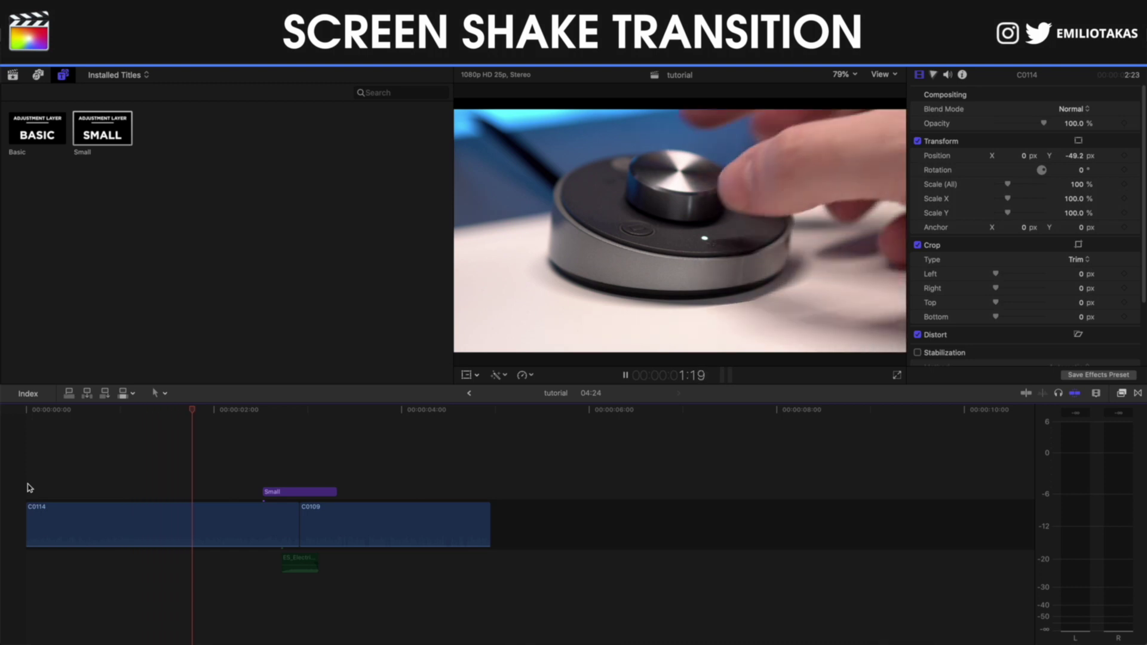
{"action": "key", "text": "space"}
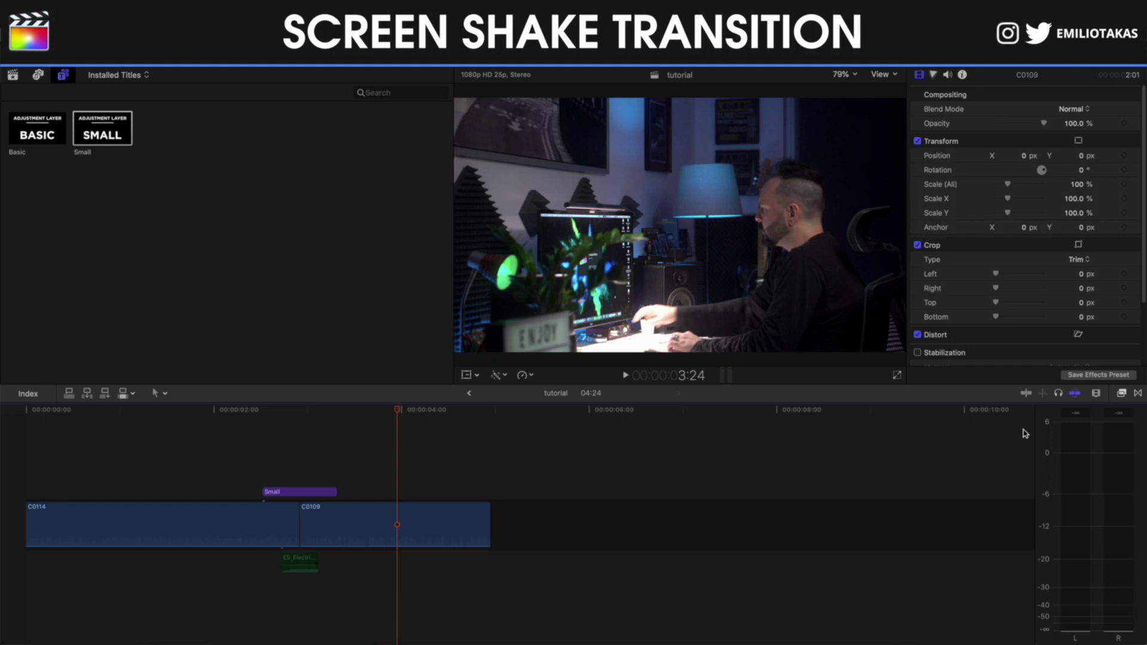
- Search 'prism', apply Prism to the Small adjustment layer, and preview the look
{"action": "left_click", "coordinate": [1121, 393]}
{"action": "left_click", "coordinate": [658, 636]}
{"action": "type", "text": "prism"}
{"action": "mouse_move", "coordinate": [737, 448]}
{"action": "left_mouse_down"}
{"action": "mouse_move", "coordinate": [547, 457]}
{"action": "mouse_move", "coordinate": [314, 491]}
{"action": "left_mouse_up"}
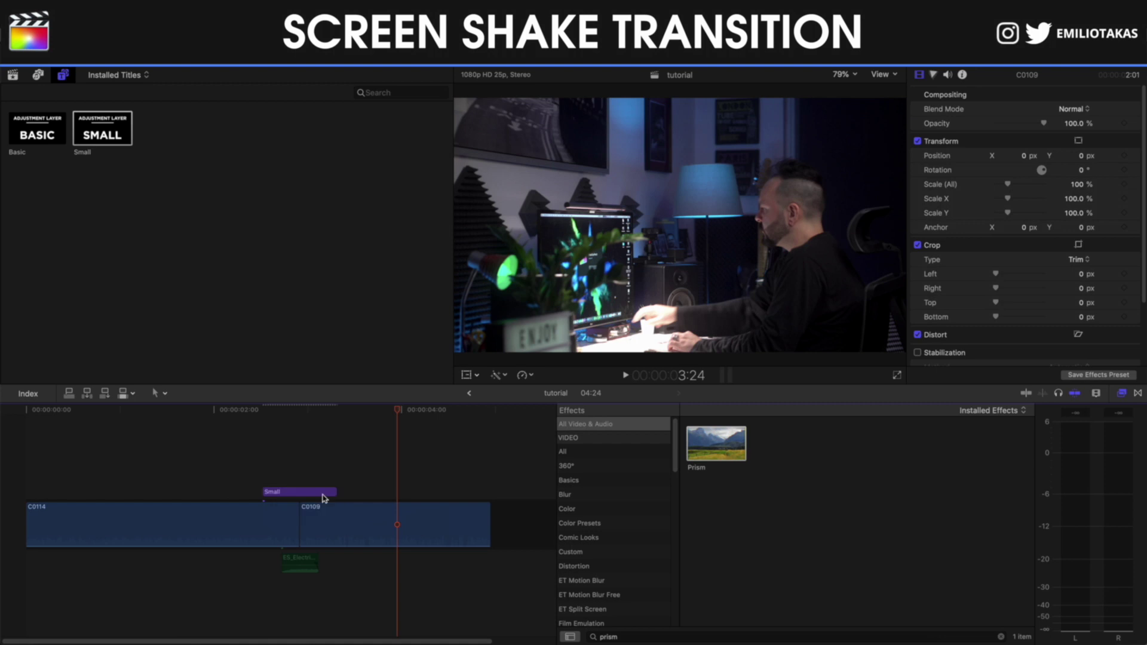
{"action": "left_click", "coordinate": [1116, 396]}
{"action": "left_click", "coordinate": [269, 491]}
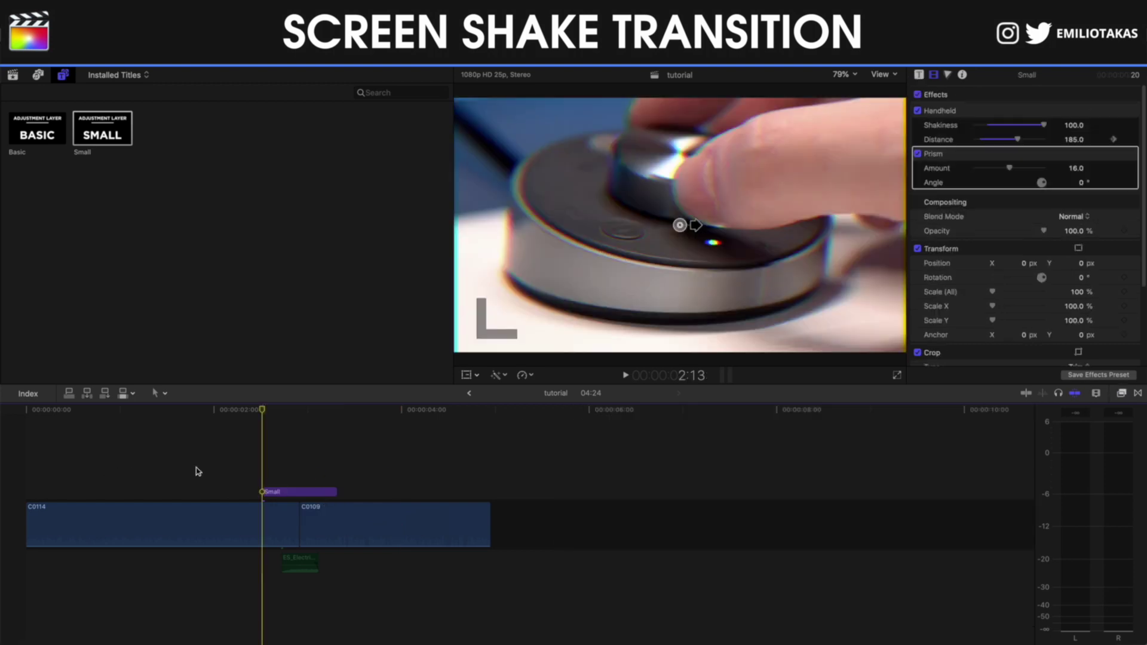
{"action": "left_click", "coordinate": [196, 469]}
{"action": "key", "text": "space"}
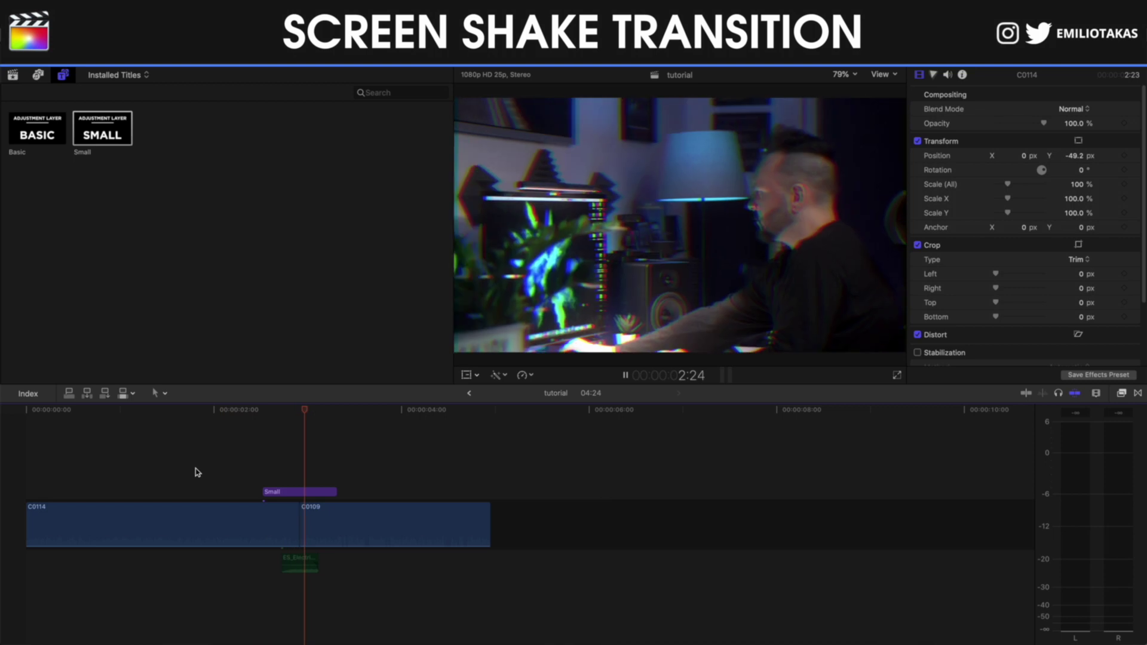
{"action": "key", "text": "space"}
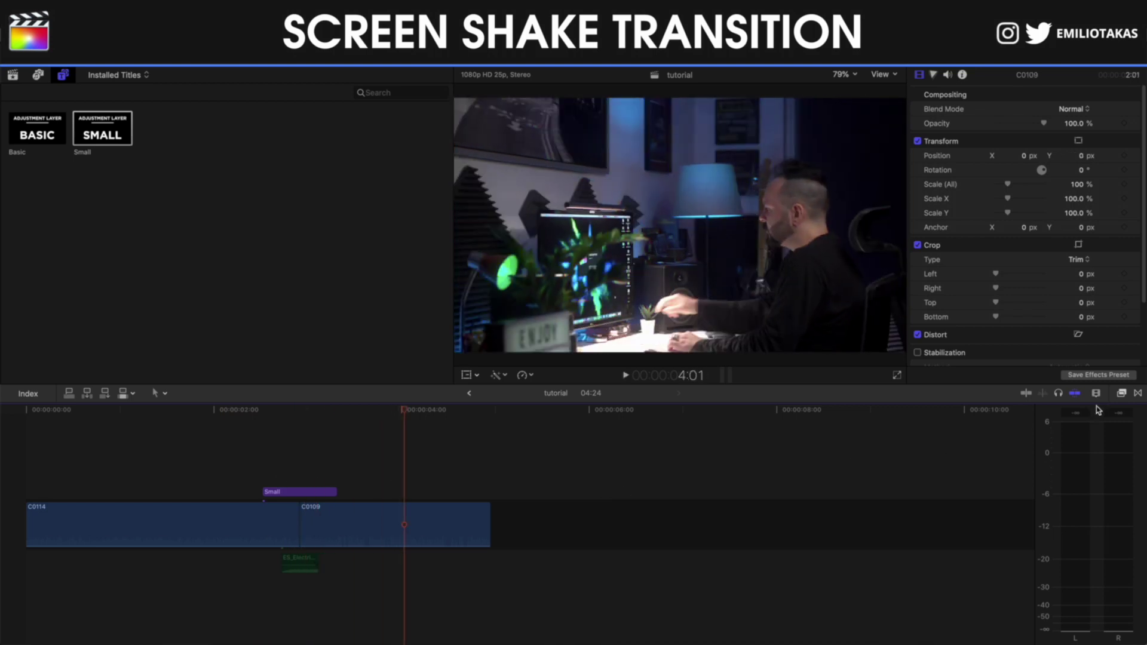
- Search 'bad tv', apply Bad TV to the Small layer, and preview the combined effects
{"action": "left_click", "coordinate": [1121, 393]}
{"action": "double_click", "coordinate": [630, 637]}
{"action": "type", "text": "bad tv"}
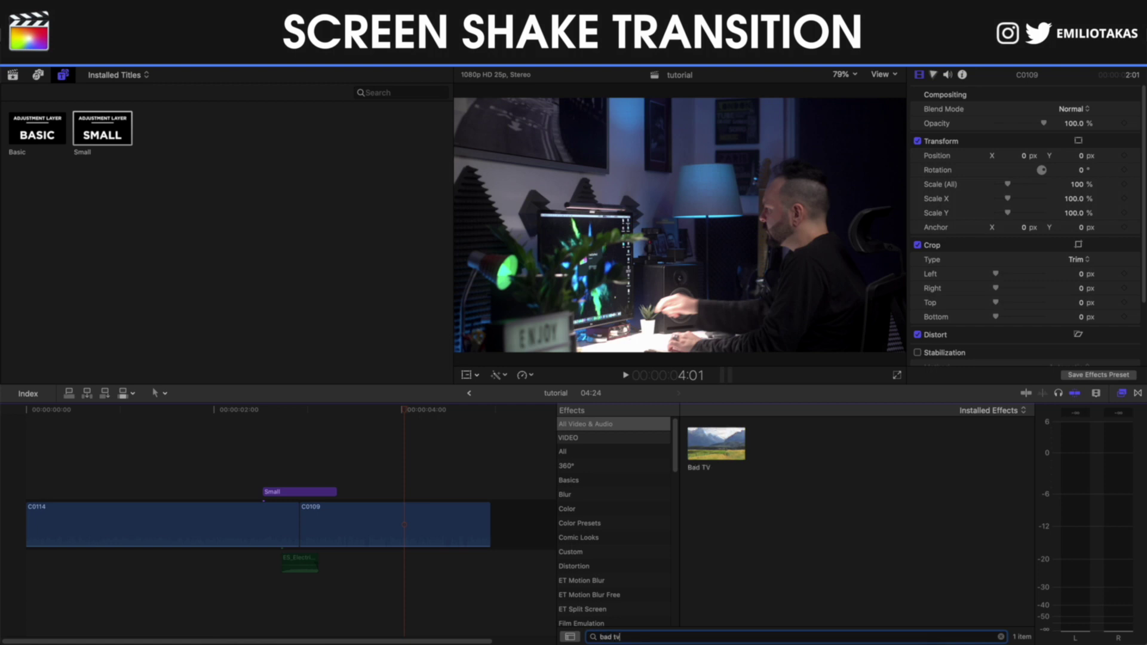
{"action": "left_click_drag", "start_coordinate": [746, 439], "coordinate": [301, 492]}
{"action": "left_click", "coordinate": [1123, 393]}
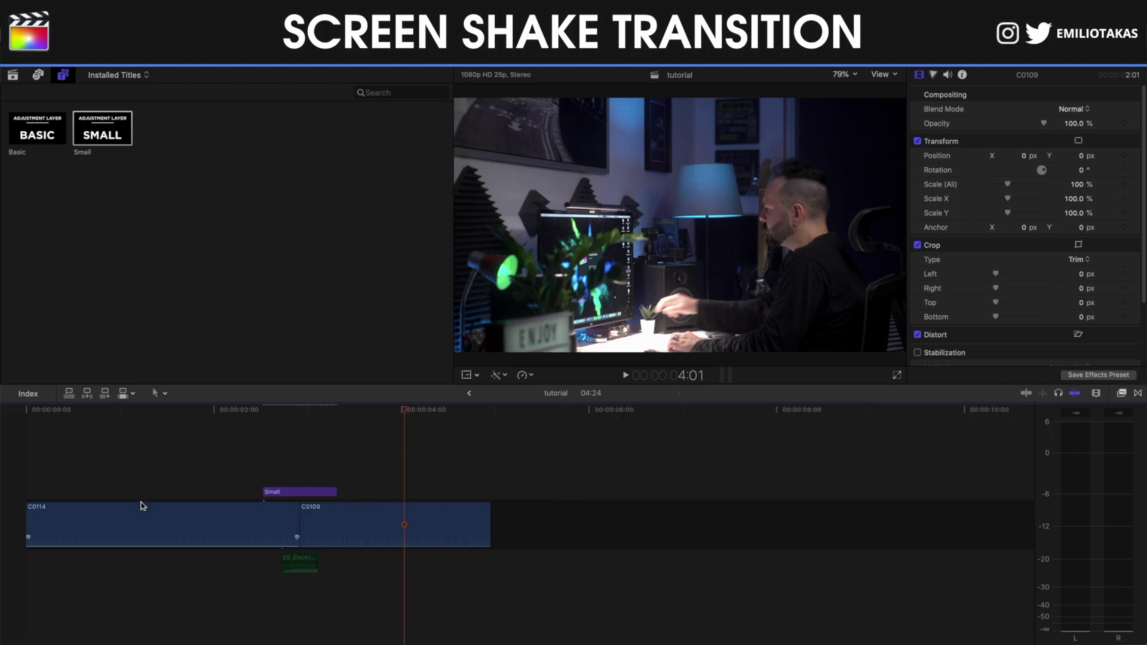
{"action": "left_click", "coordinate": [188, 478]}
{"action": "key", "text": "space"}
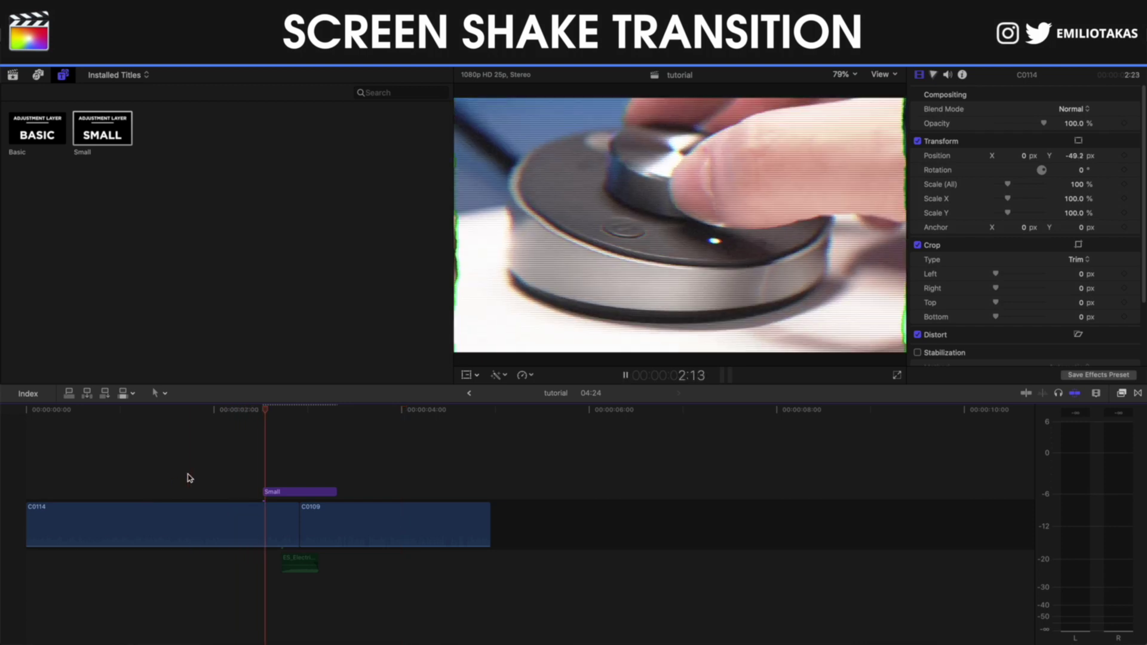
- Review the layer's end and drag its right edge left to shorten it
{"action": "key", "text": "space"}
{"action": "left_click", "coordinate": [238, 485]}
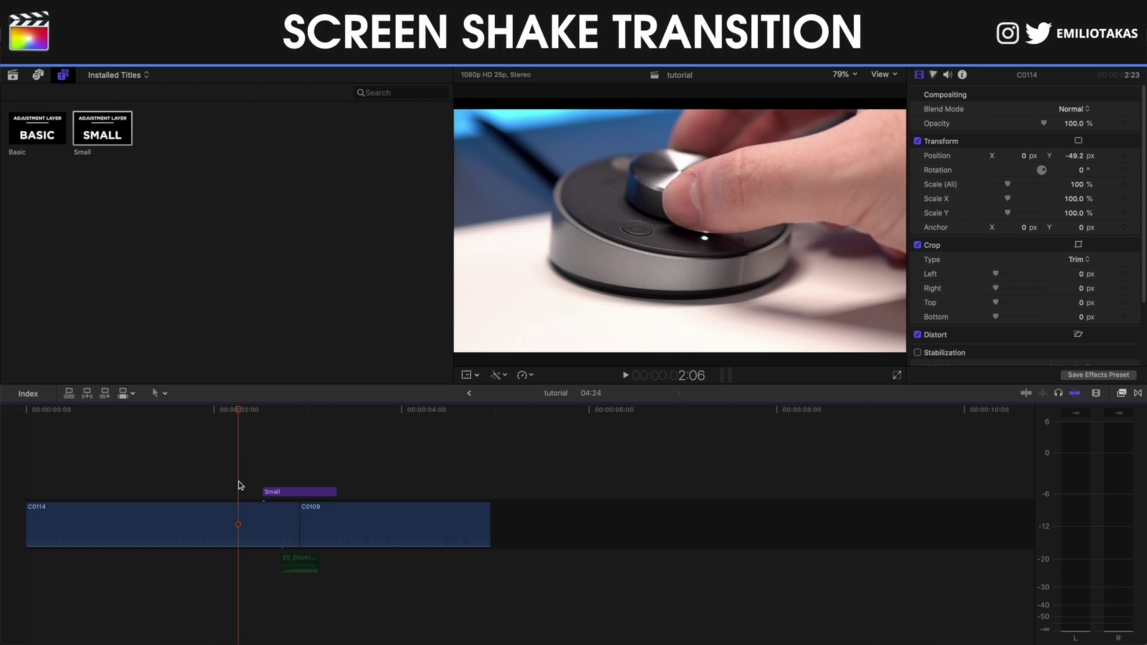
{"action": "left_click", "coordinate": [297, 474]}
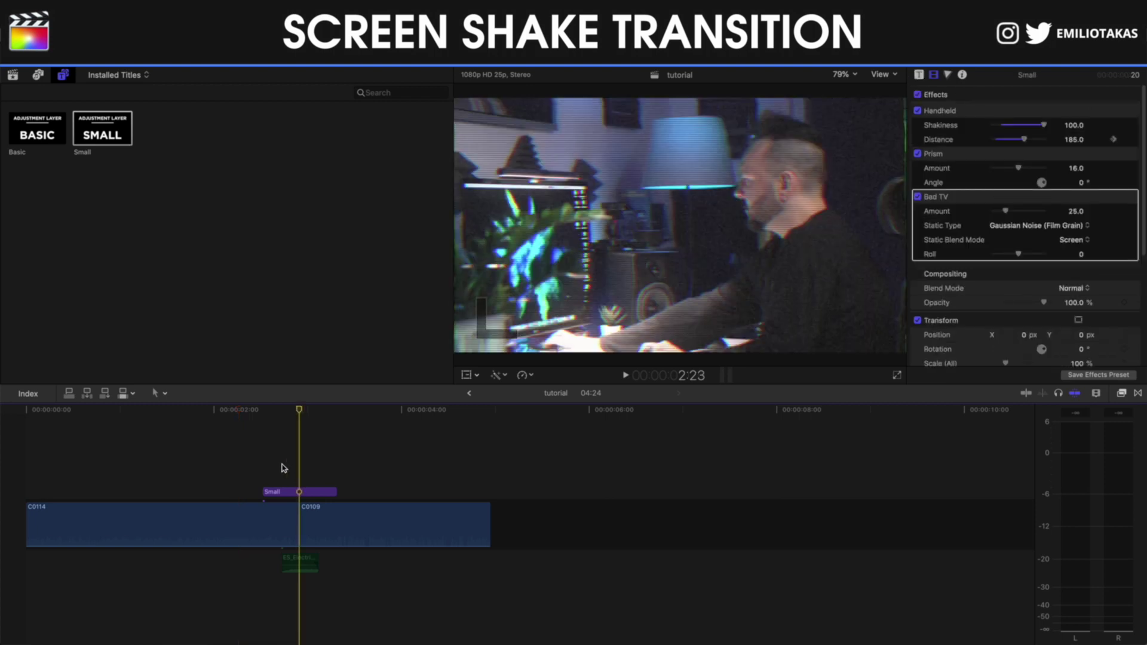
{"action": "key", "text": "space"}
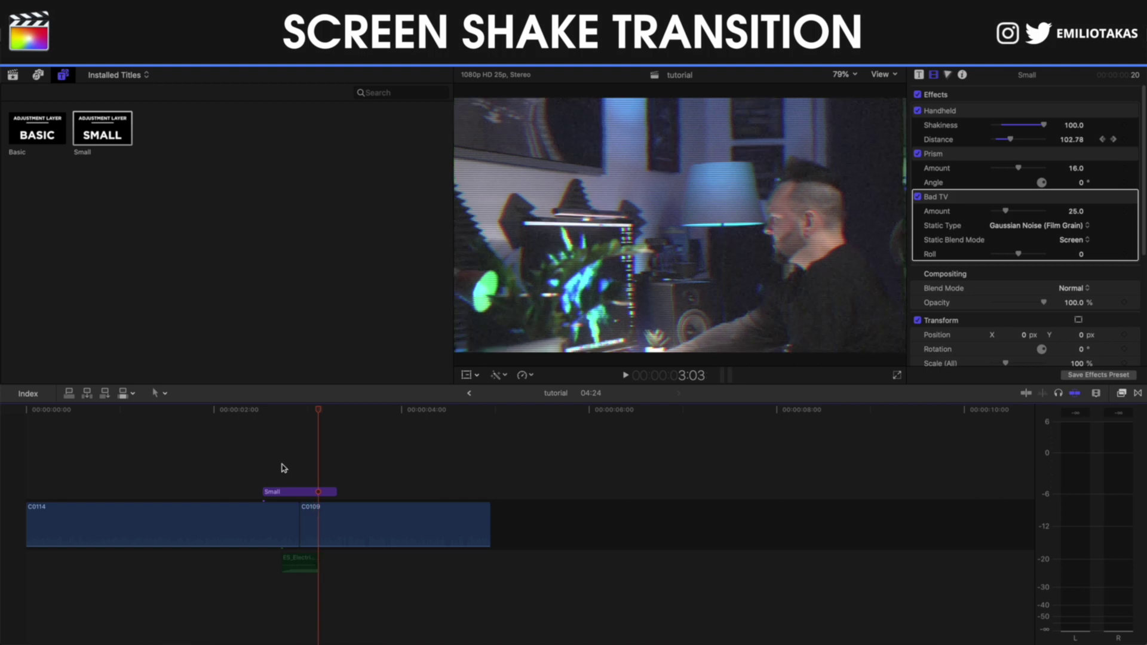
{"action": "left_click_drag", "start_coordinate": [333, 492], "coordinate": [316, 492]}
- Trim the Small layer's start 3 frames later from 2:16 and review the transition
{"action": "left_click", "coordinate": [300, 480]}
{"action": "key", "text": "Left"}
{"action": "key", "text": "Left"}
{"action": "key", "text": "Left"}
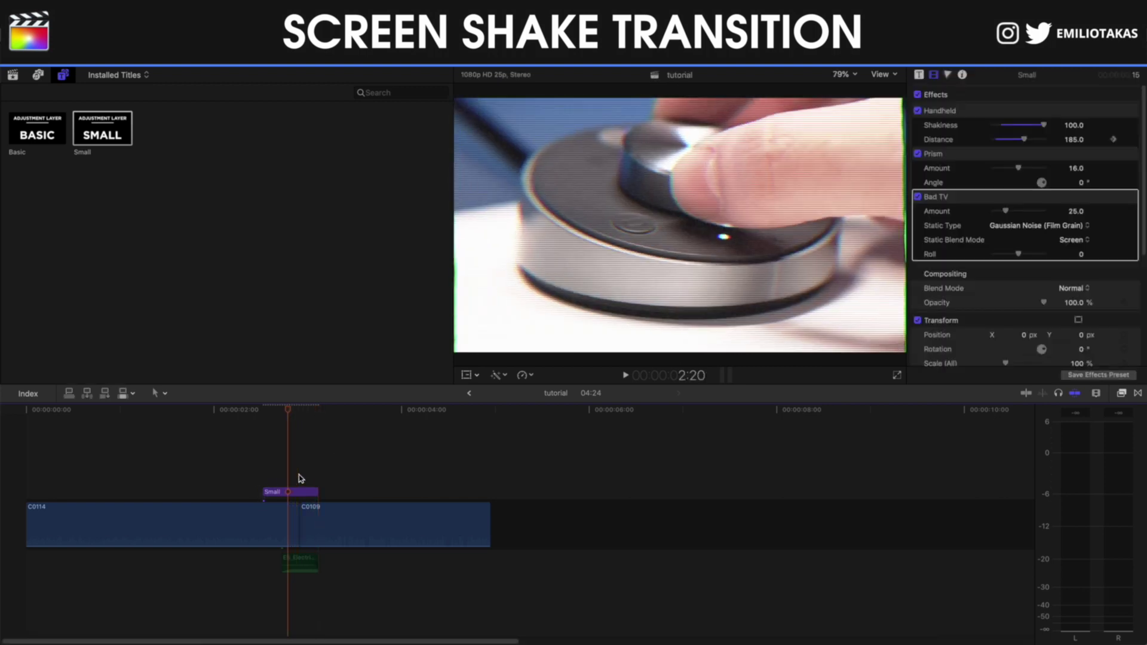
{"action": "key", "text": "Left"}
{"action": "key", "text": "Left"}
{"action": "key", "text": "Left"}
{"action": "key", "text": "Left"}
{"action": "left_click_drag", "start_coordinate": [268, 492], "coordinate": [281, 492]}
{"action": "left_click", "coordinate": [80, 479]}
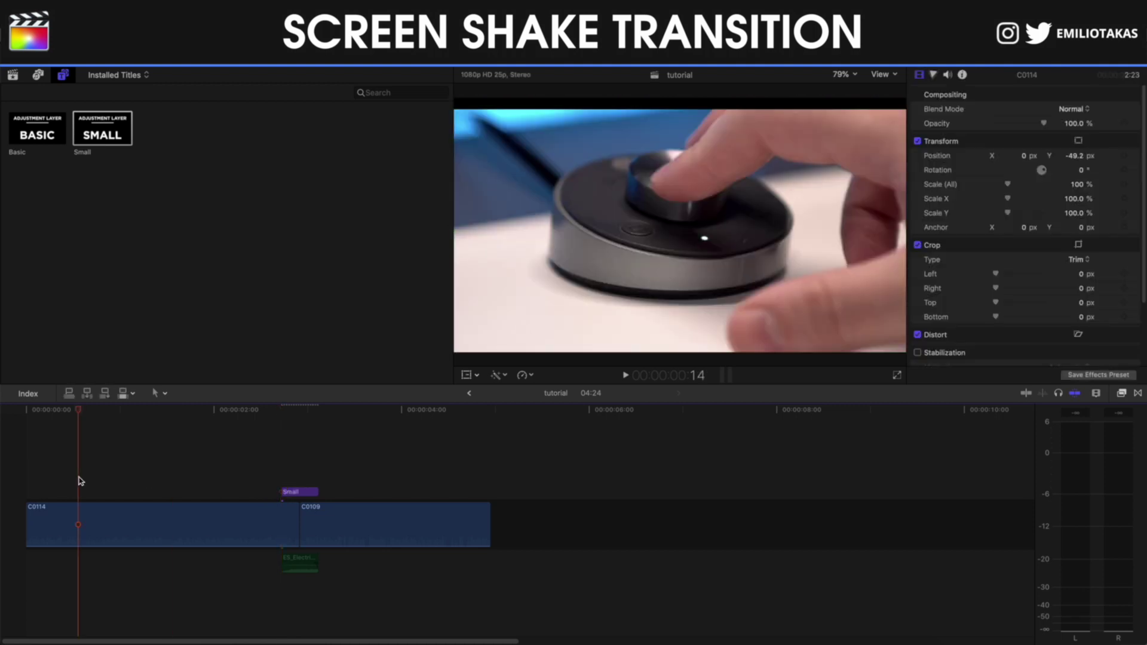
{"action": "key", "text": "space"}
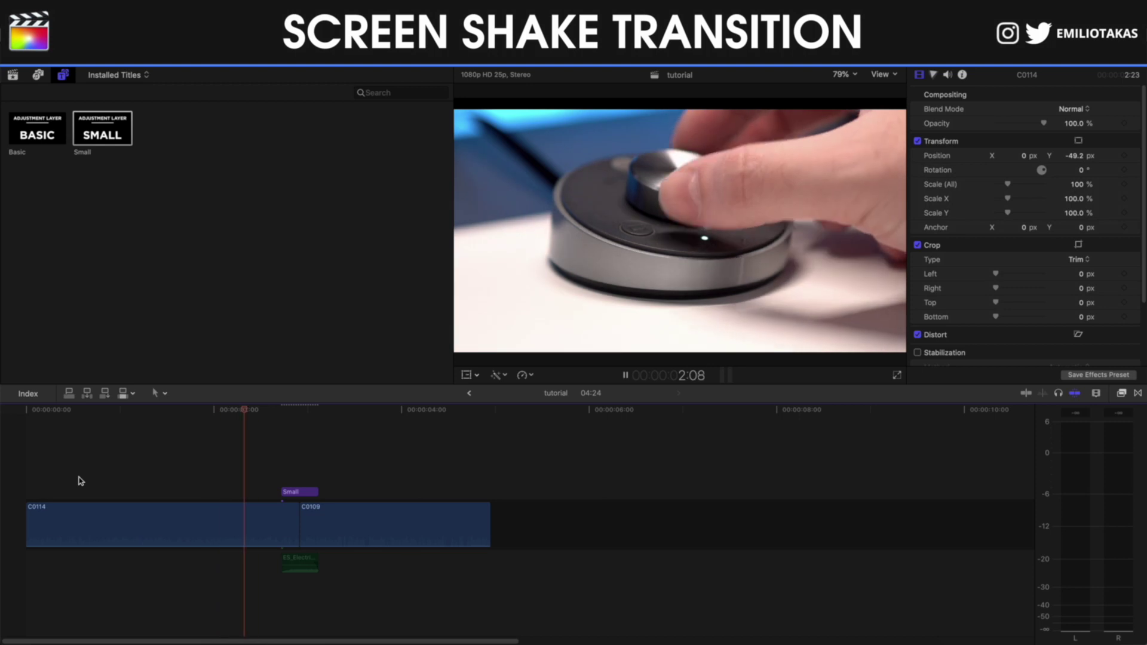
{"action": "key", "text": "space"}
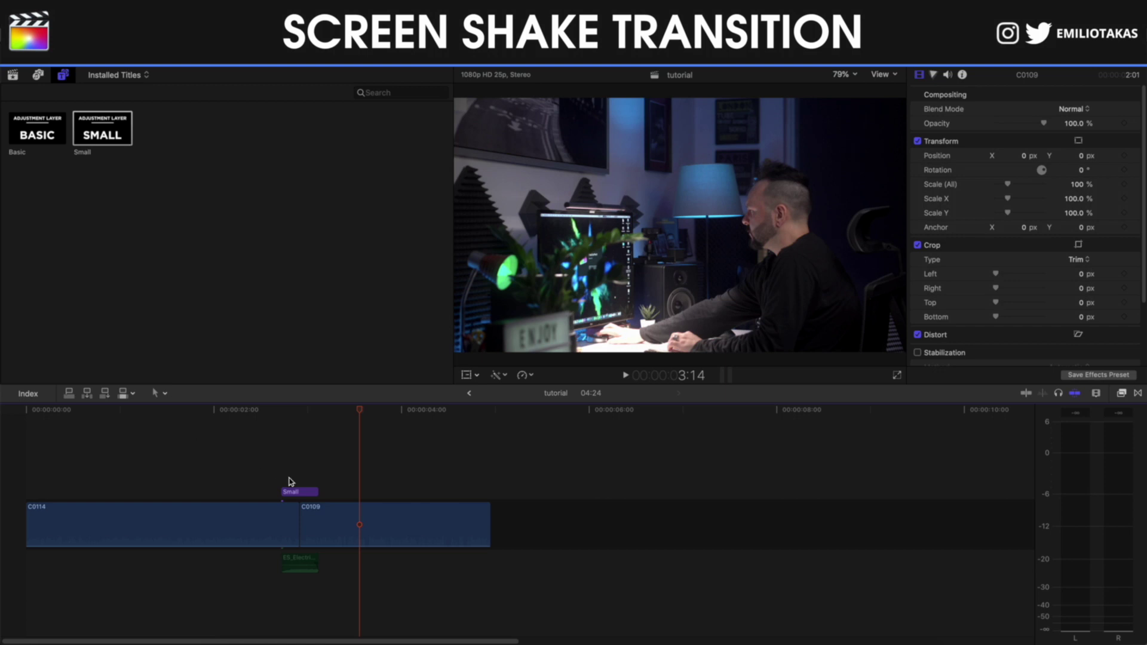
- Option-drag the Small shake layer to make copies over C0114 and later over C0109
{"action": "left_click", "coordinate": [300, 492]}
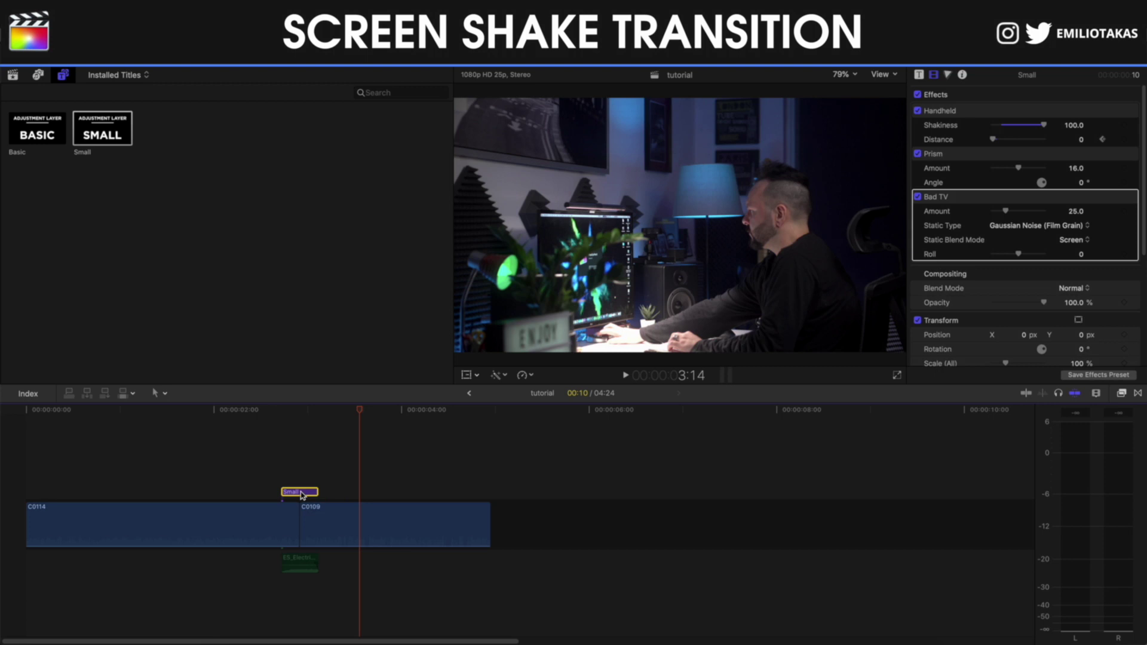
{"action": "left_click_drag", "start_coordinate": [299, 492], "coordinate": [462, 492]}
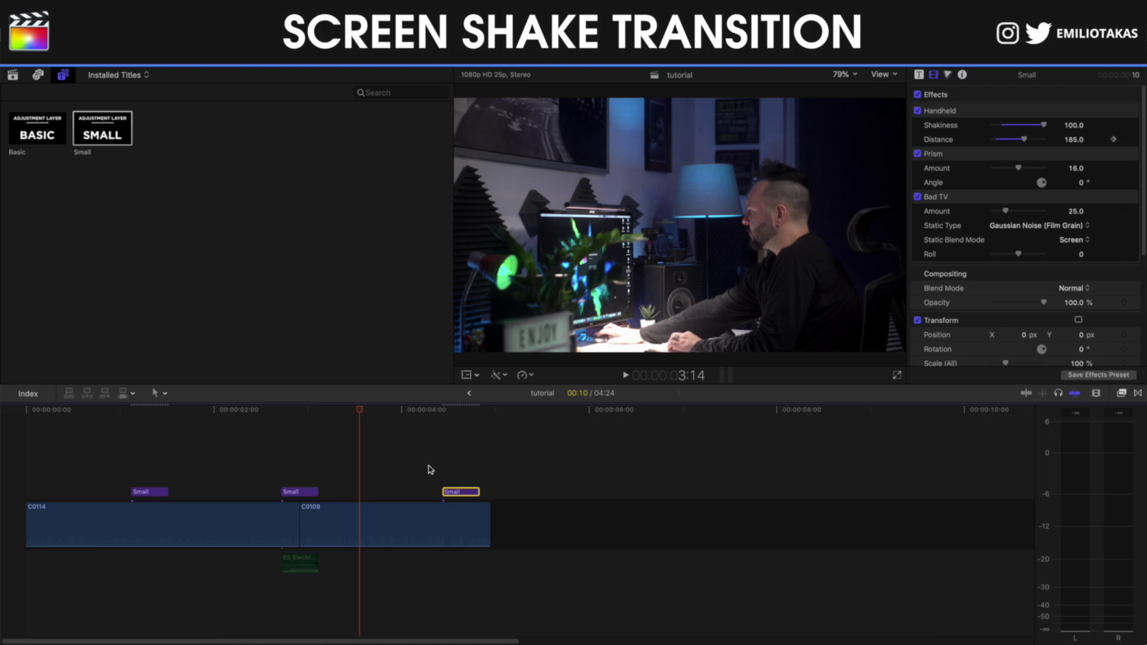